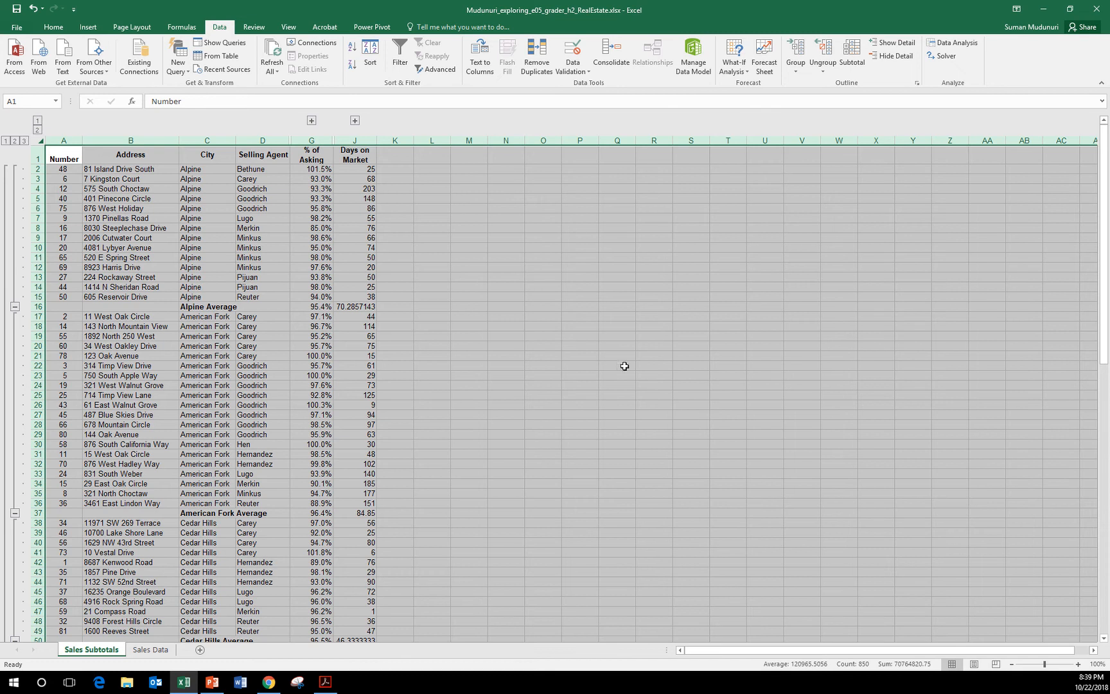
Create a PivotTable on a new worksheet from the Sales Data range A1:H82
{"action": "left_click", "coordinate": [157, 649]}
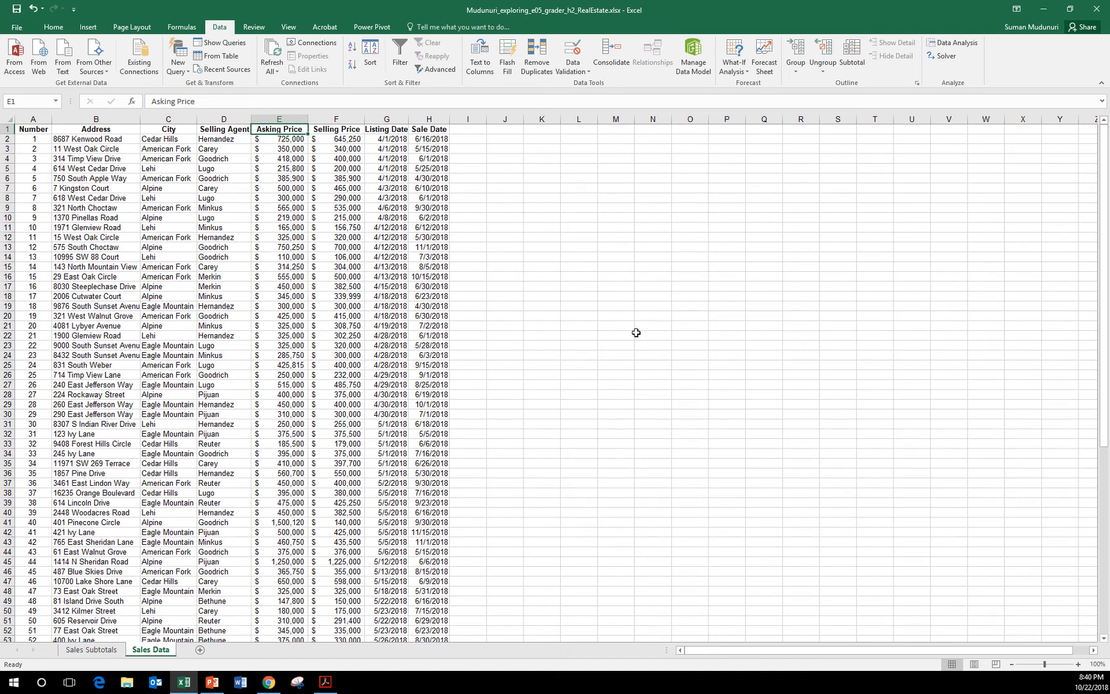
{"action": "left_click", "coordinate": [277, 256]}
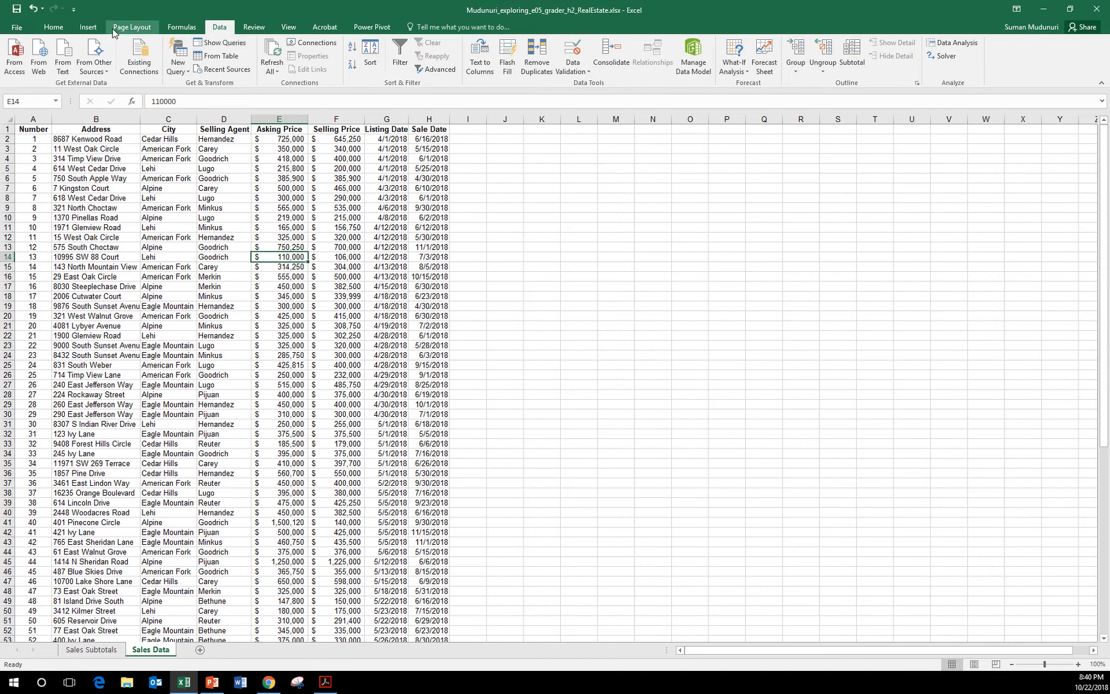
{"action": "left_click", "coordinate": [89, 27]}
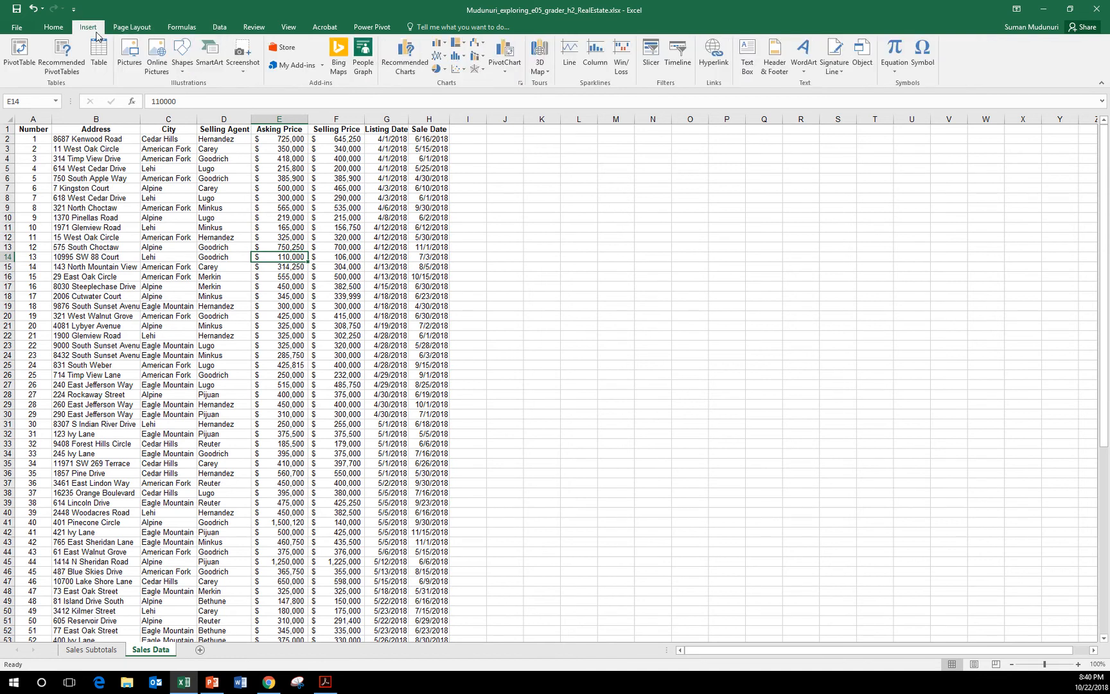
{"action": "left_click", "coordinate": [13, 59]}
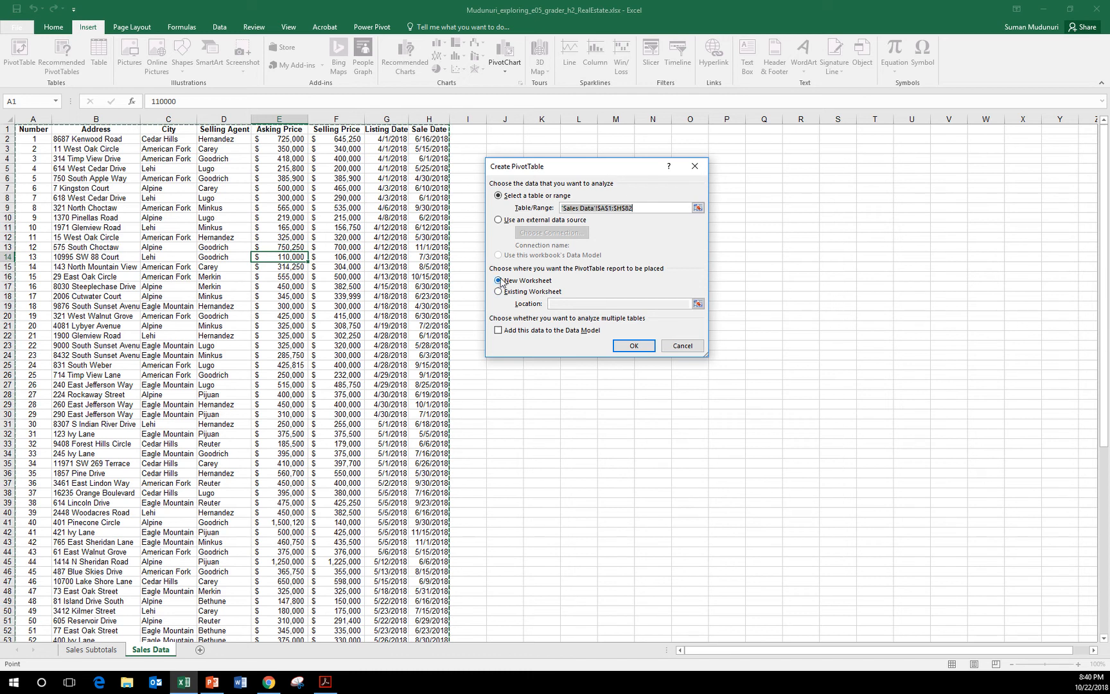
{"action": "left_click", "coordinate": [635, 347]}
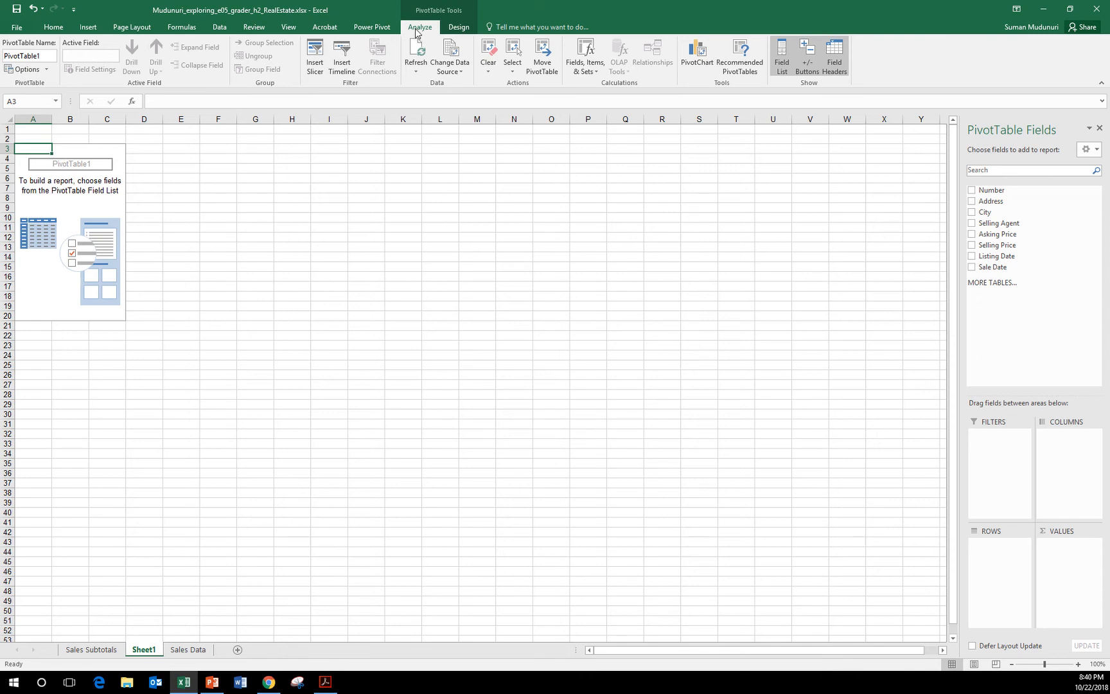
Name the PivotTable Average City Prices
{"action": "left_click", "coordinate": [43, 56]}
{"action": "type", "text": "A"}
{"action": "type", "text": "verage City Prices"}
{"action": "key", "text": "Return"}
Rename the new worksheet Sheet1 as PivotTable
{"action": "right_click", "coordinate": [146, 653]}
{"action": "left_click", "coordinate": [179, 539]}
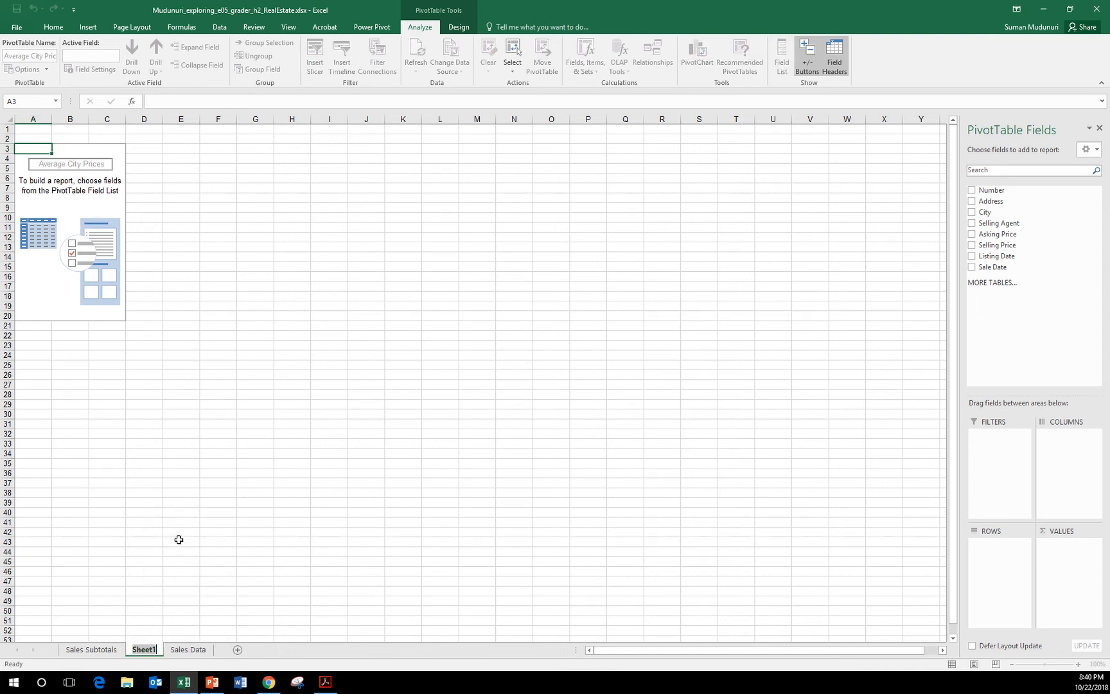
{"action": "type", "text": "Pivot Table"}
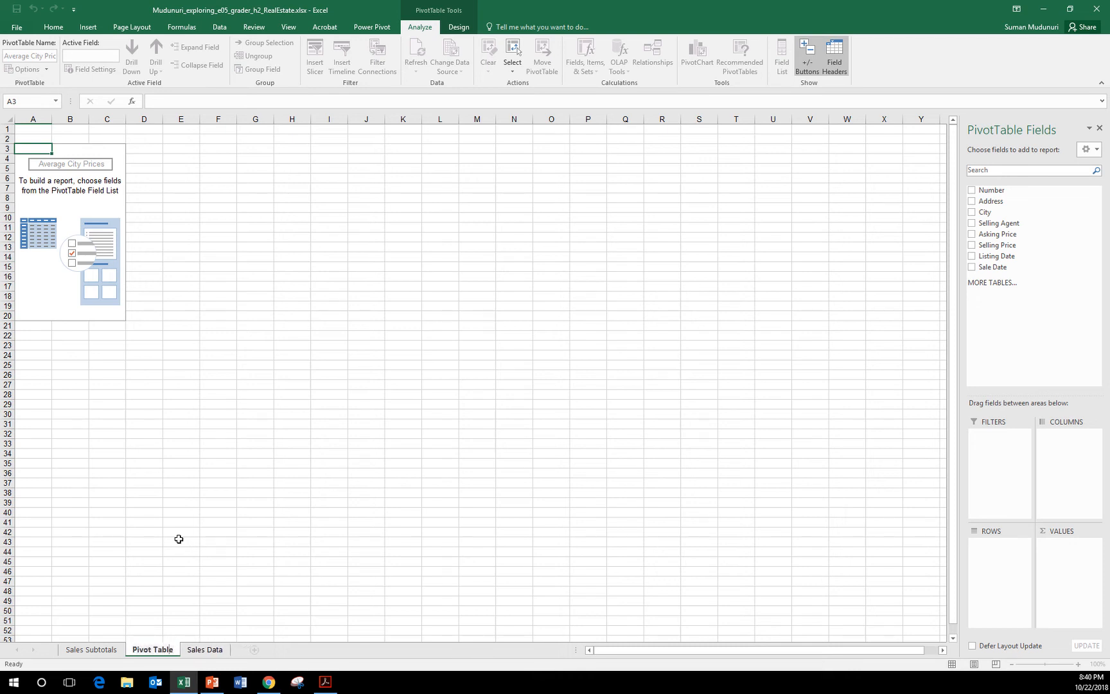
{"action": "key", "text": "BackSpace"}
{"action": "key", "text": "Return"}
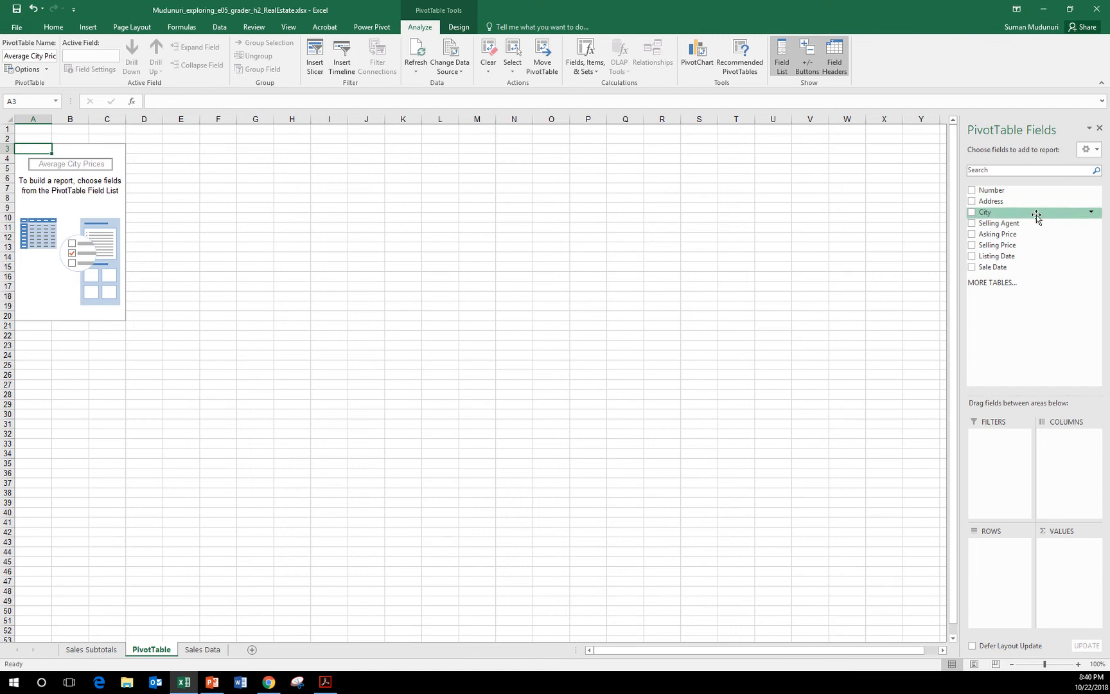
Review the source columns on the Sales Data sheet one by one, from Number through Sale Date
{"action": "left_click", "coordinate": [202, 650]}
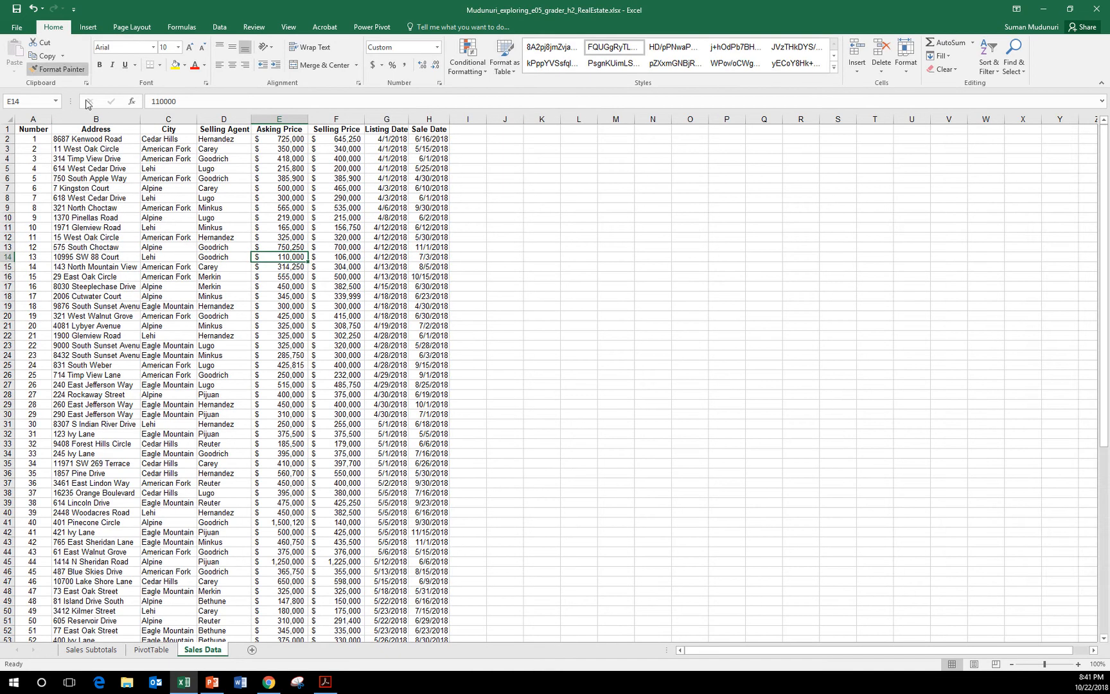
{"action": "left_click", "coordinate": [34, 119]}
{"action": "left_click", "coordinate": [106, 117]}
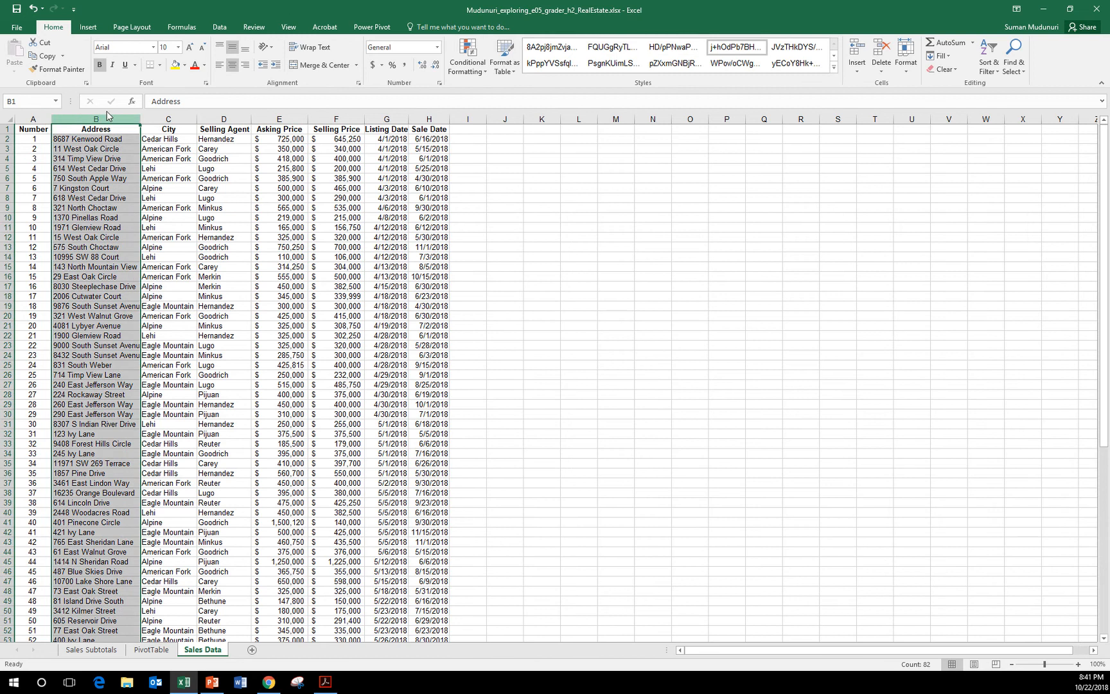
{"action": "left_click", "coordinate": [168, 120]}
{"action": "left_click", "coordinate": [224, 120]}
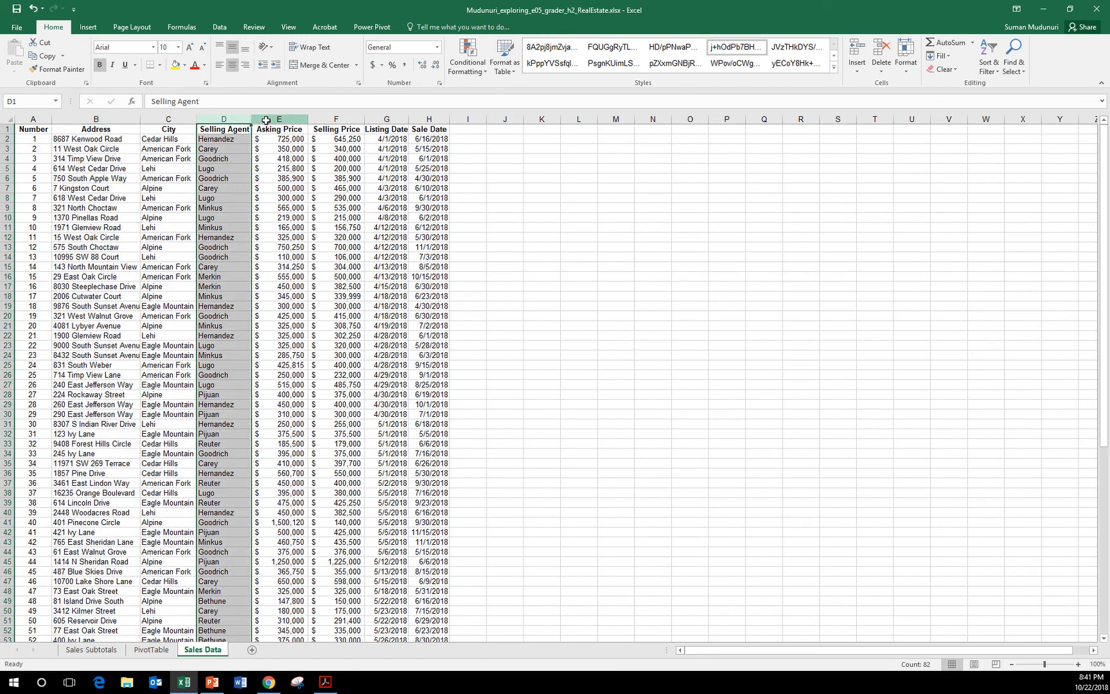
{"action": "left_click", "coordinate": [266, 121]}
{"action": "left_click", "coordinate": [336, 119]}
{"action": "left_click", "coordinate": [387, 120]}
{"action": "left_click", "coordinate": [419, 117]}
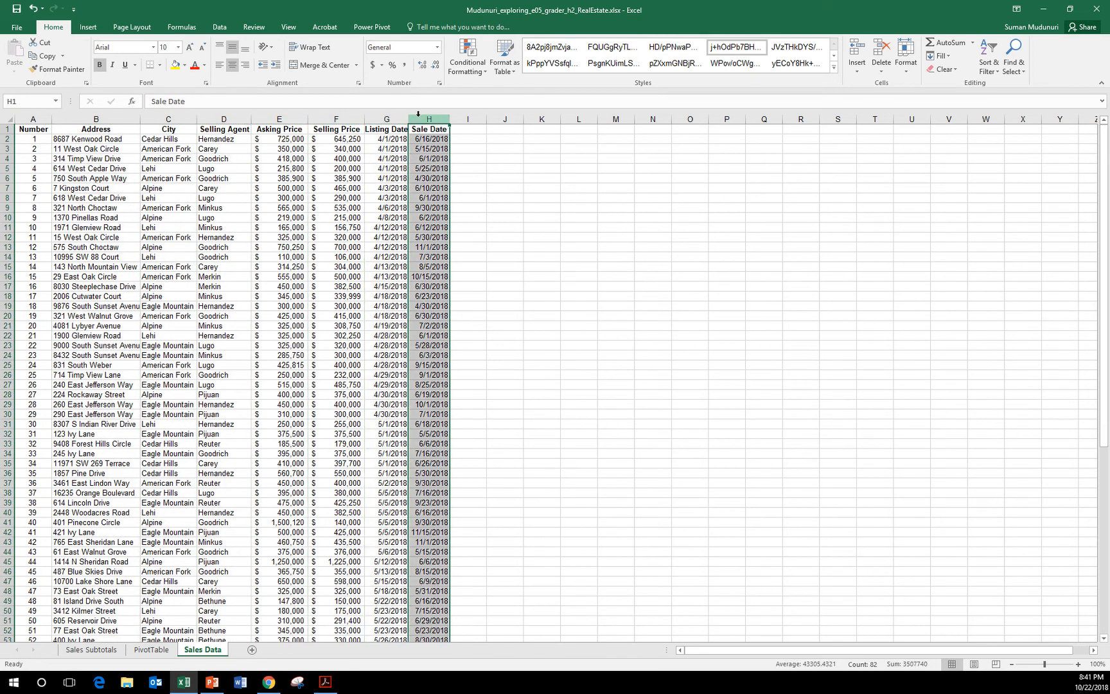
On the PivotTable sheet, place City in rows, Selling Agent in columns, and Asking Price and Selling Price in values
{"action": "left_click", "coordinate": [138, 650]}
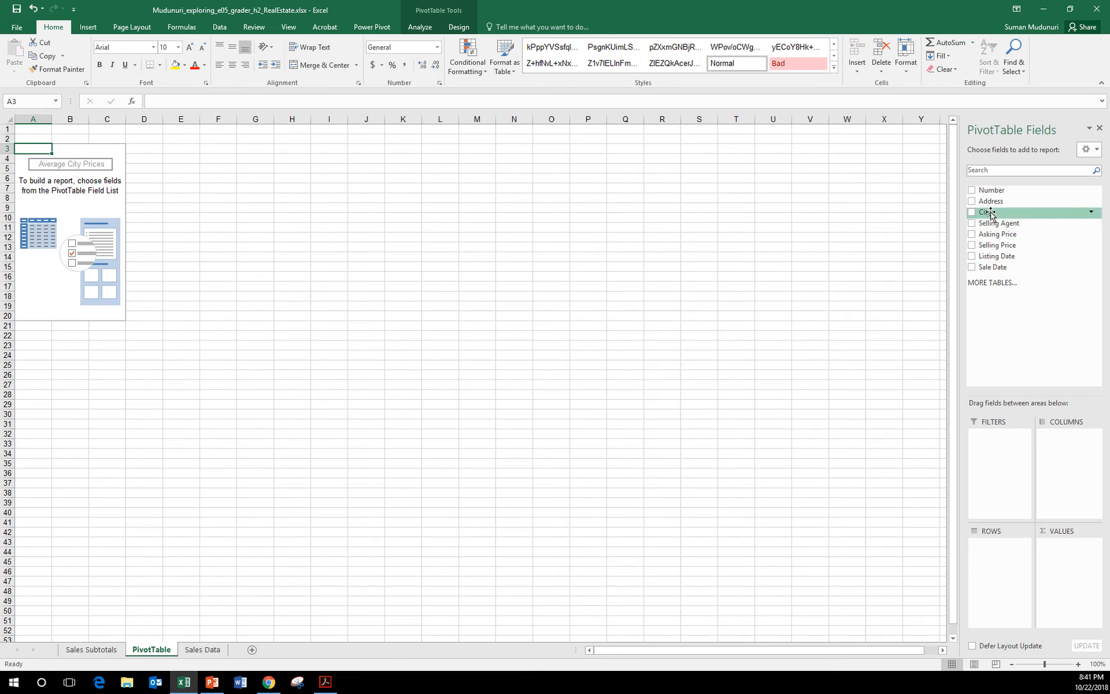
{"action": "left_click_drag", "start_coordinate": [992, 214], "coordinate": [1006, 570]}
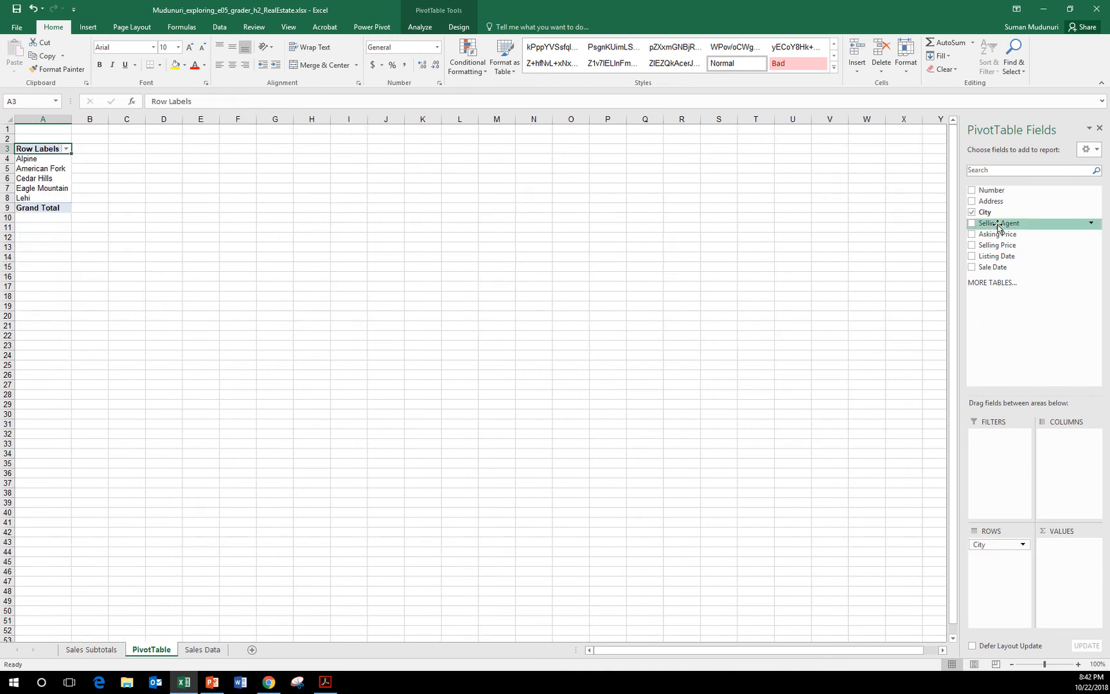
{"action": "left_click_drag", "start_coordinate": [998, 226], "coordinate": [1070, 463]}
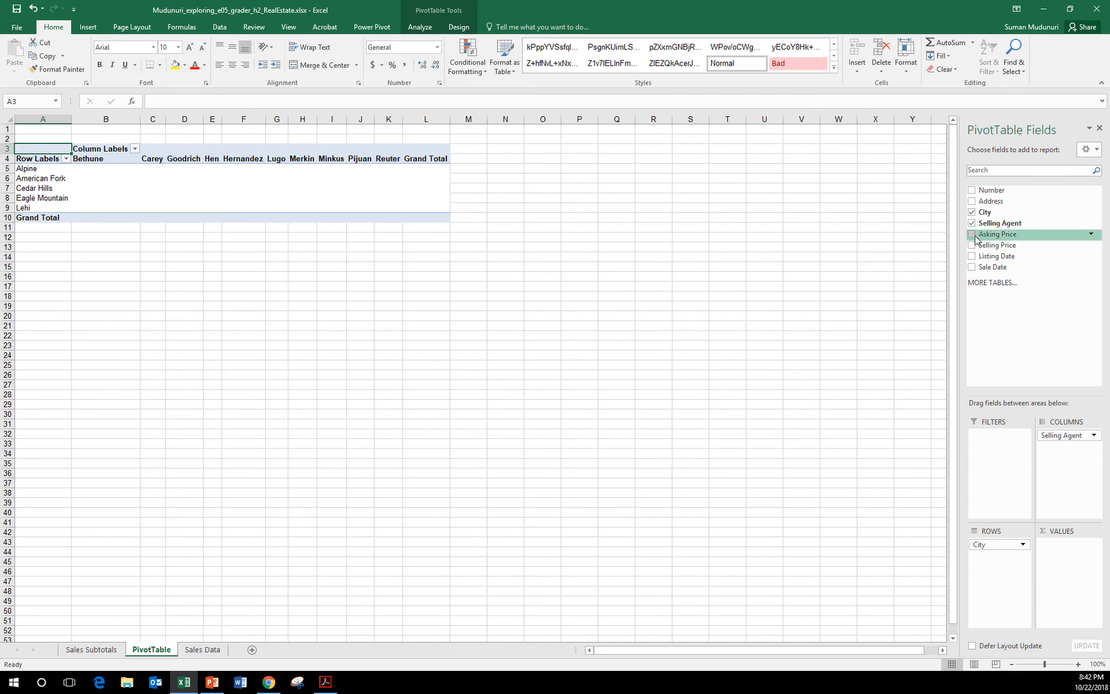
{"action": "left_click_drag", "start_coordinate": [976, 235], "coordinate": [1062, 543]}
{"action": "left_click_drag", "start_coordinate": [1006, 243], "coordinate": [1068, 559]}
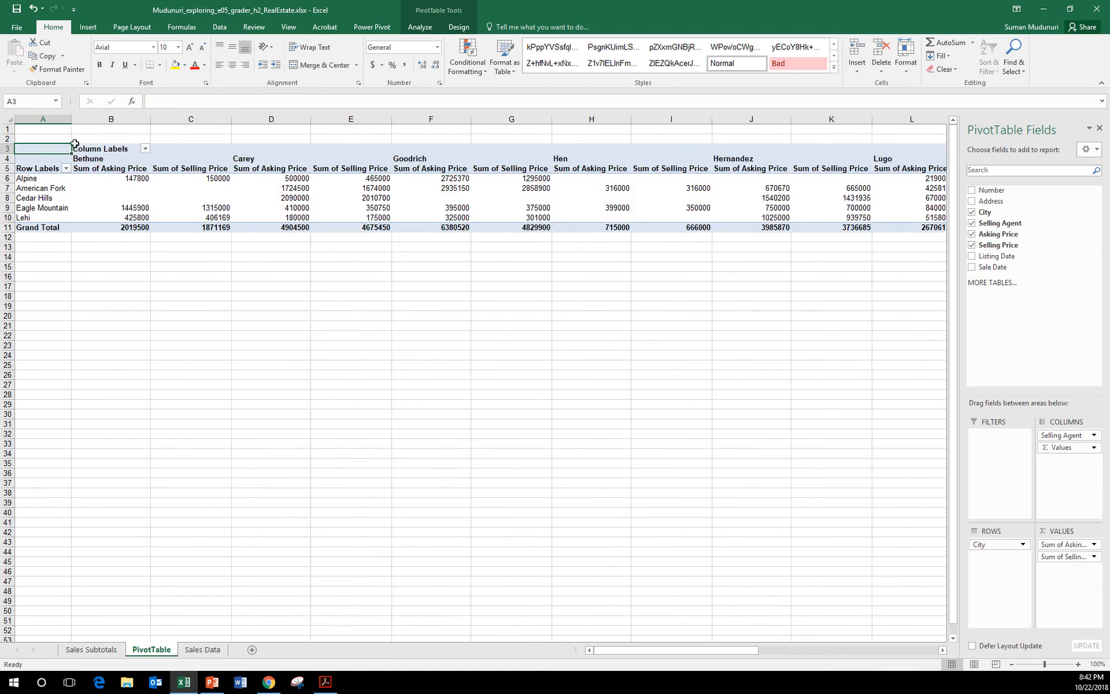
Examine the pivot table's agent columns, city rows and the asking and selling price cells, including the blank ones
{"action": "left_click", "coordinate": [249, 158]}
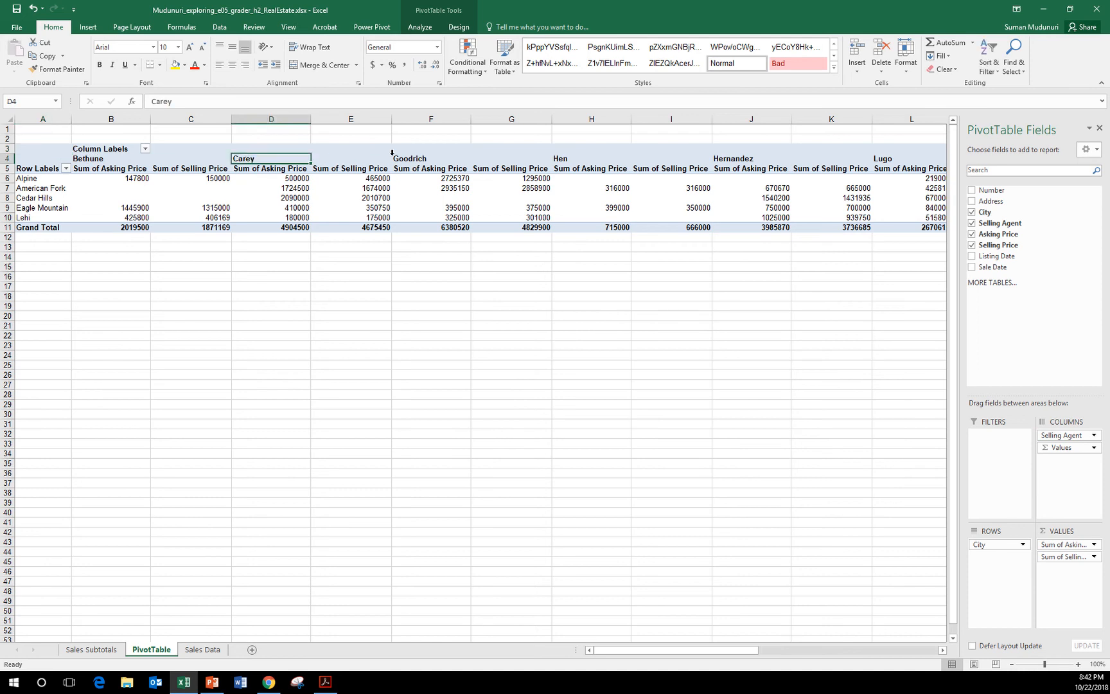
{"action": "left_click", "coordinate": [579, 156]}
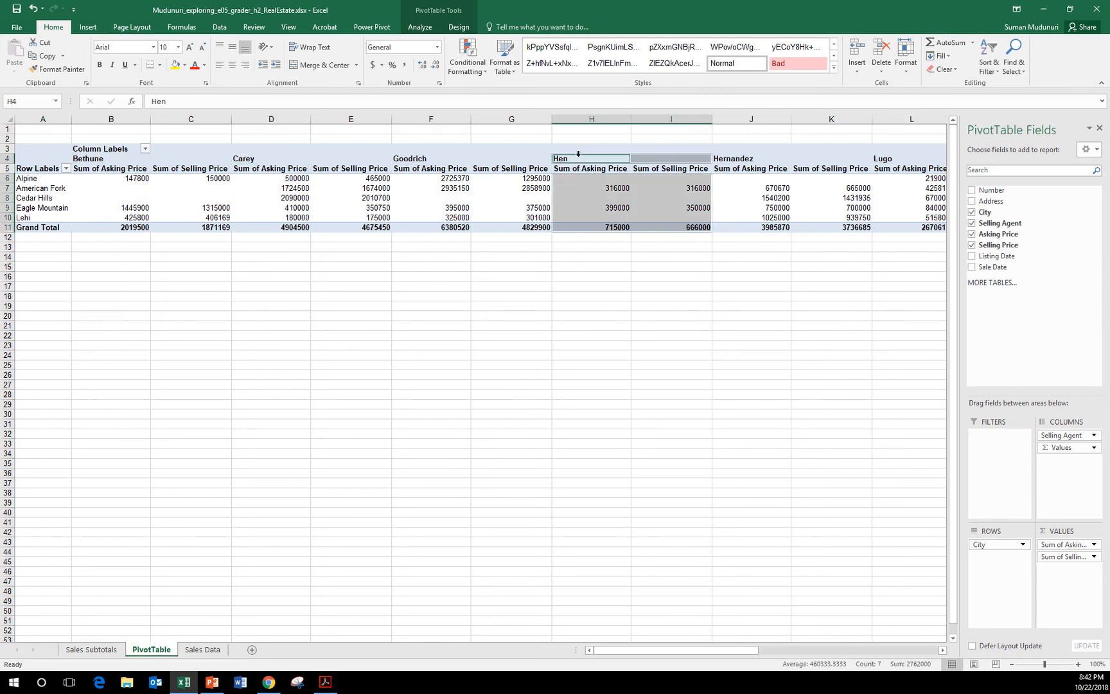
{"action": "left_click", "coordinate": [737, 154]}
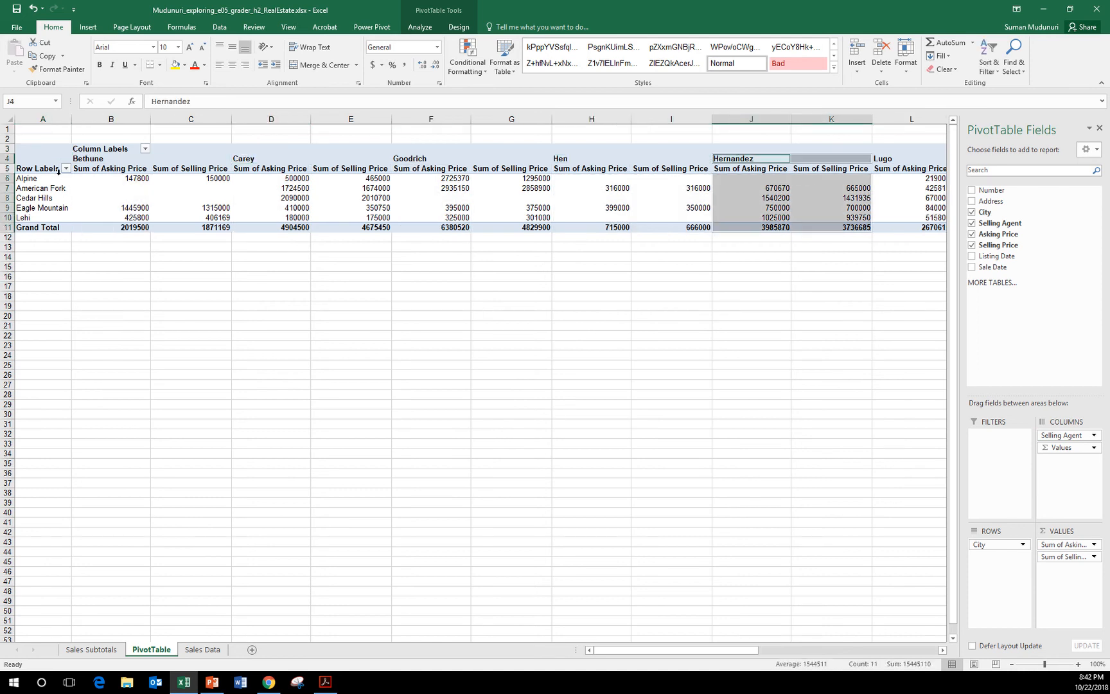
{"action": "left_click_drag", "start_coordinate": [36, 182], "coordinate": [37, 218]}
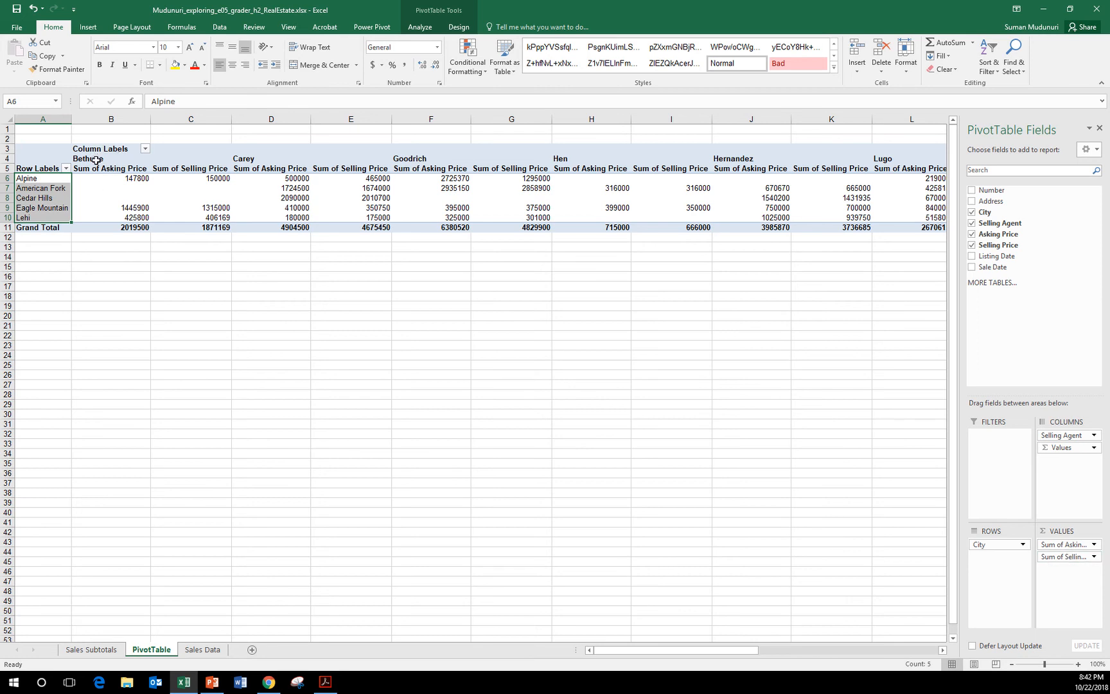
{"action": "left_click_drag", "start_coordinate": [95, 160], "coordinate": [187, 217]}
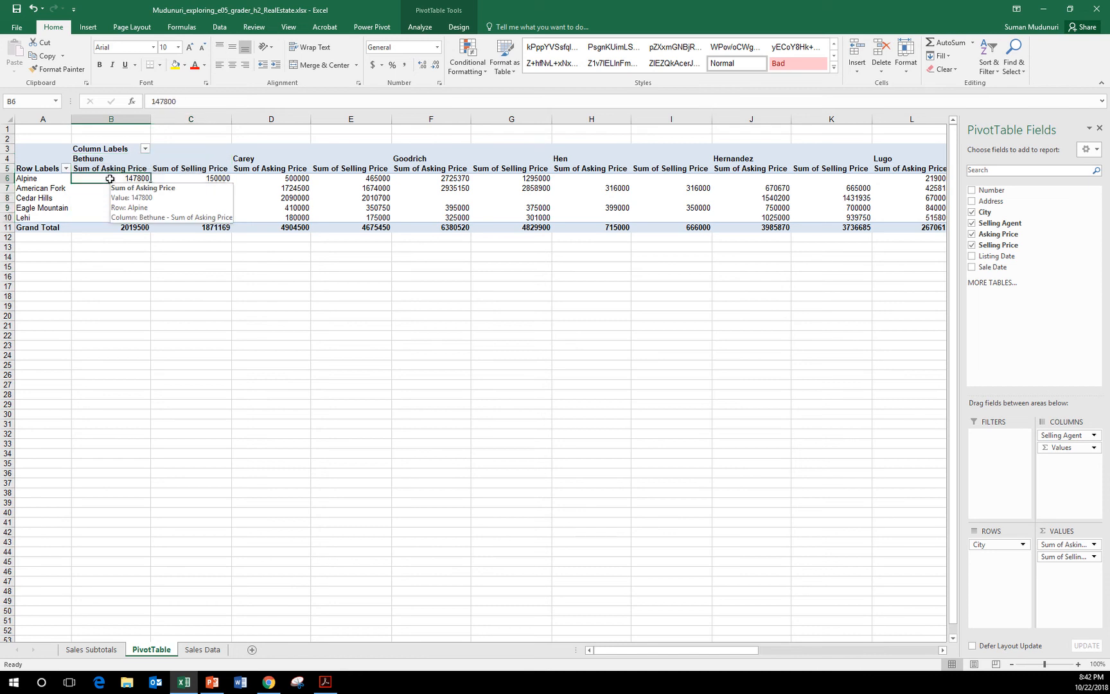
{"action": "left_click", "coordinate": [63, 179]}
{"action": "left_click_drag", "start_coordinate": [63, 179], "coordinate": [96, 168]}
{"action": "left_click_drag", "start_coordinate": [196, 169], "coordinate": [65, 188]}
{"action": "left_click", "coordinate": [121, 196]}
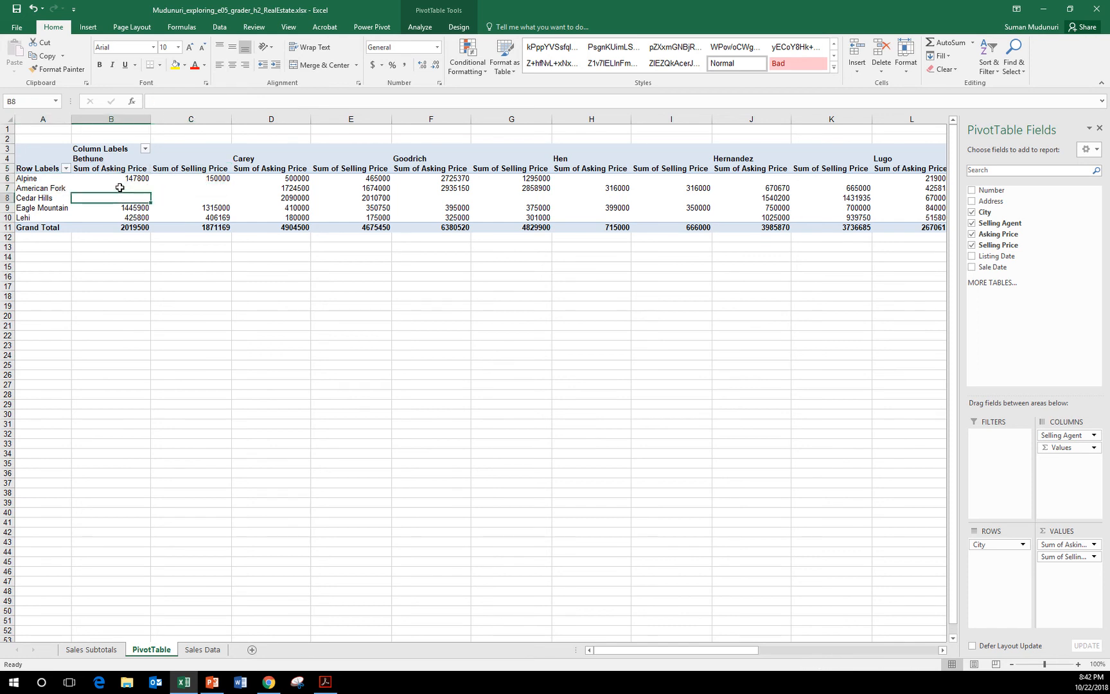
{"action": "left_click", "coordinate": [120, 187]}
{"action": "left_click_drag", "start_coordinate": [125, 187], "coordinate": [186, 194]}
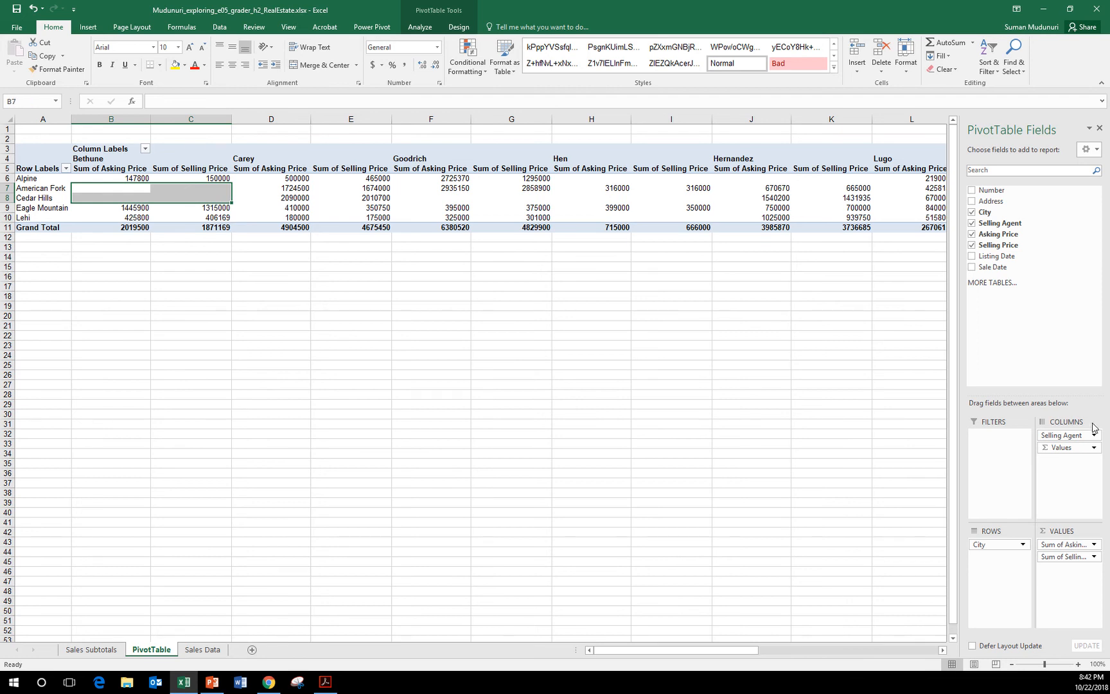
Summarize the Asking Price value field by Average
{"action": "left_click", "coordinate": [1095, 545]}
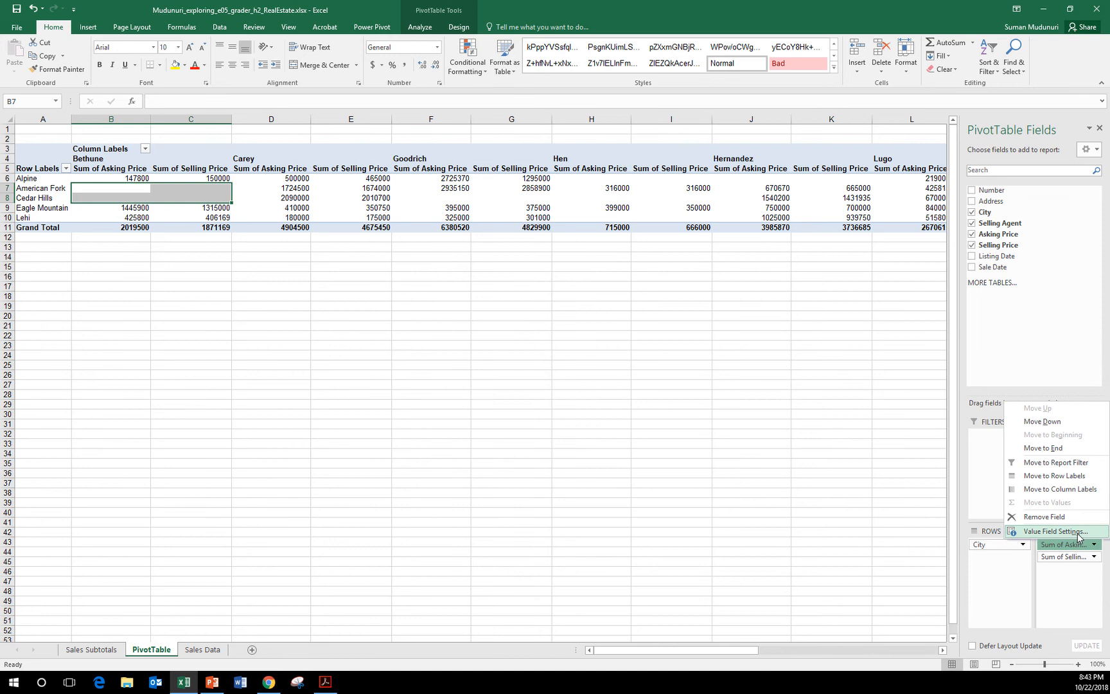
{"action": "left_click", "coordinate": [1077, 535]}
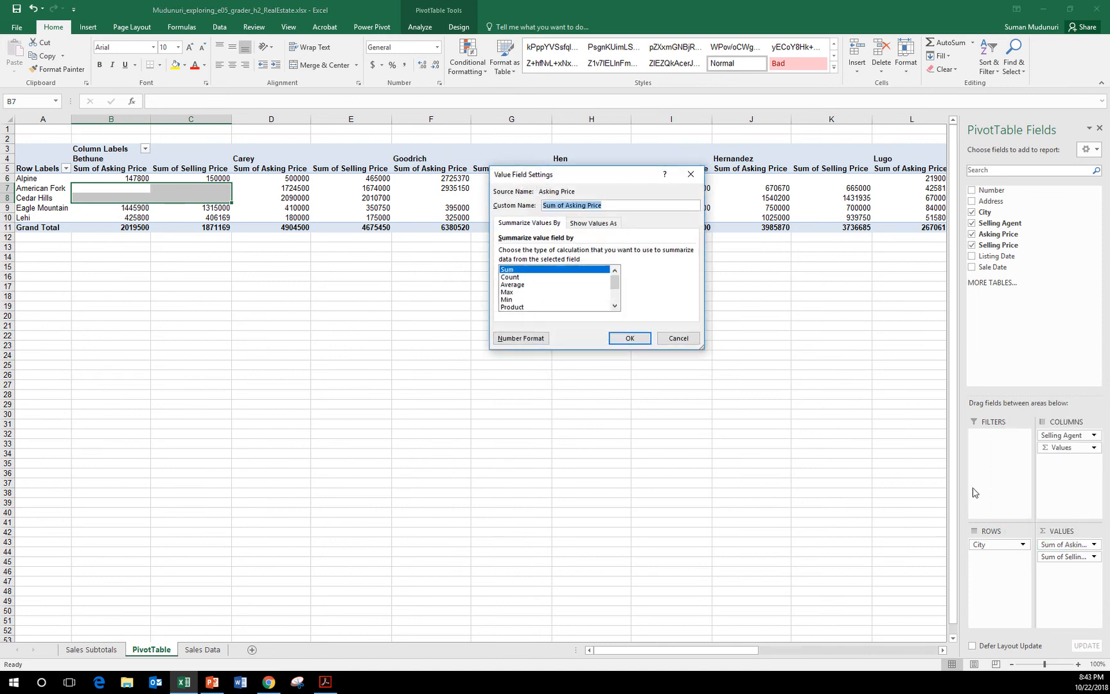
{"action": "left_click", "coordinate": [520, 286]}
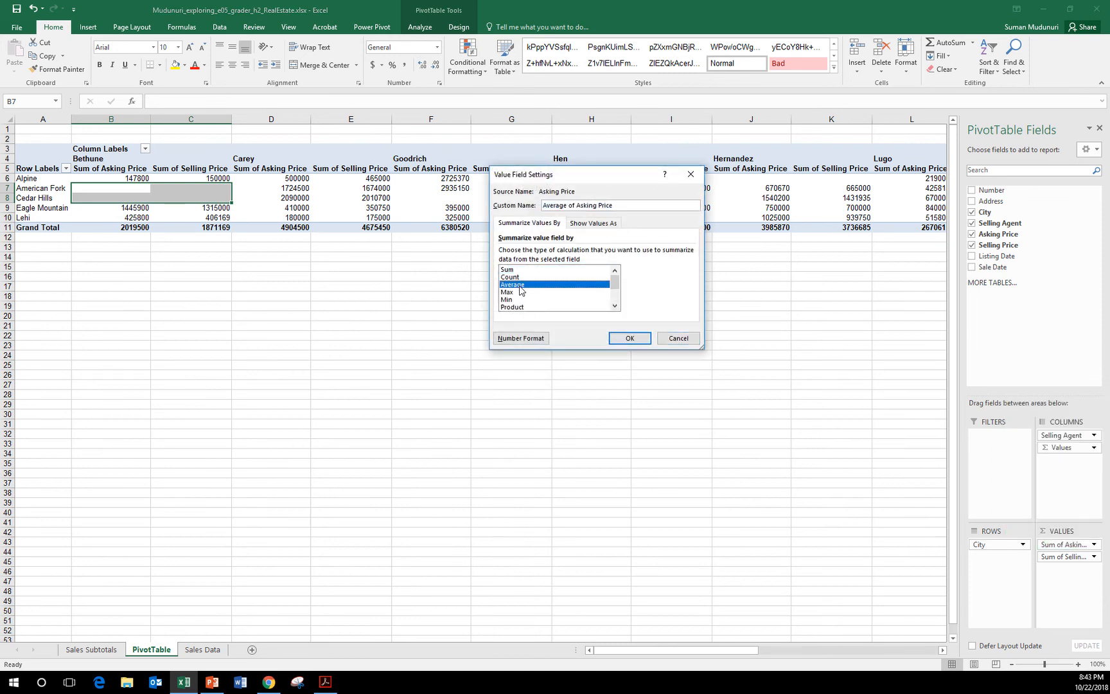
{"action": "left_click", "coordinate": [630, 339]}
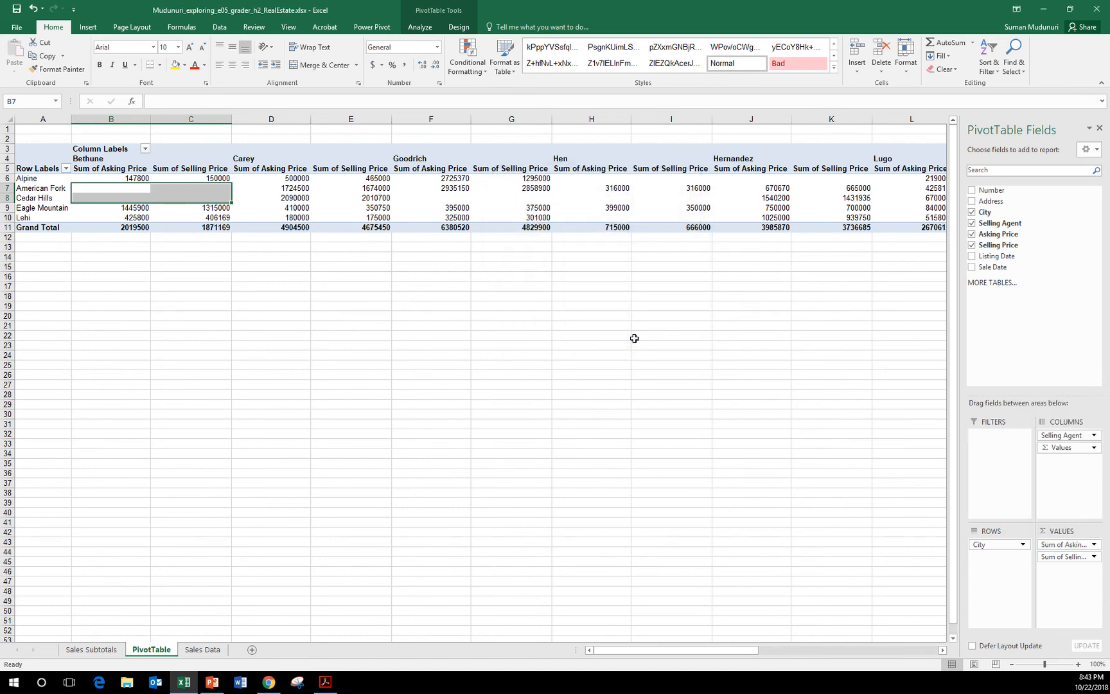
Summarize the Selling Price value field by Average
{"action": "left_click", "coordinate": [1072, 557]}
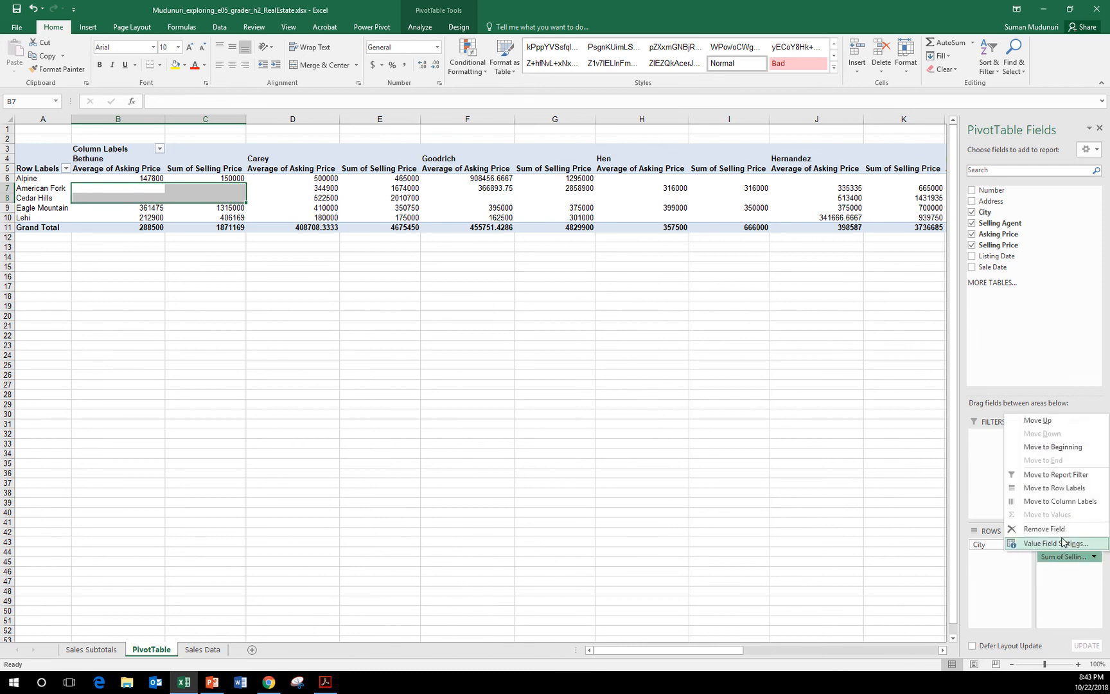
{"action": "left_click", "coordinate": [1066, 544]}
{"action": "left_click", "coordinate": [580, 284]}
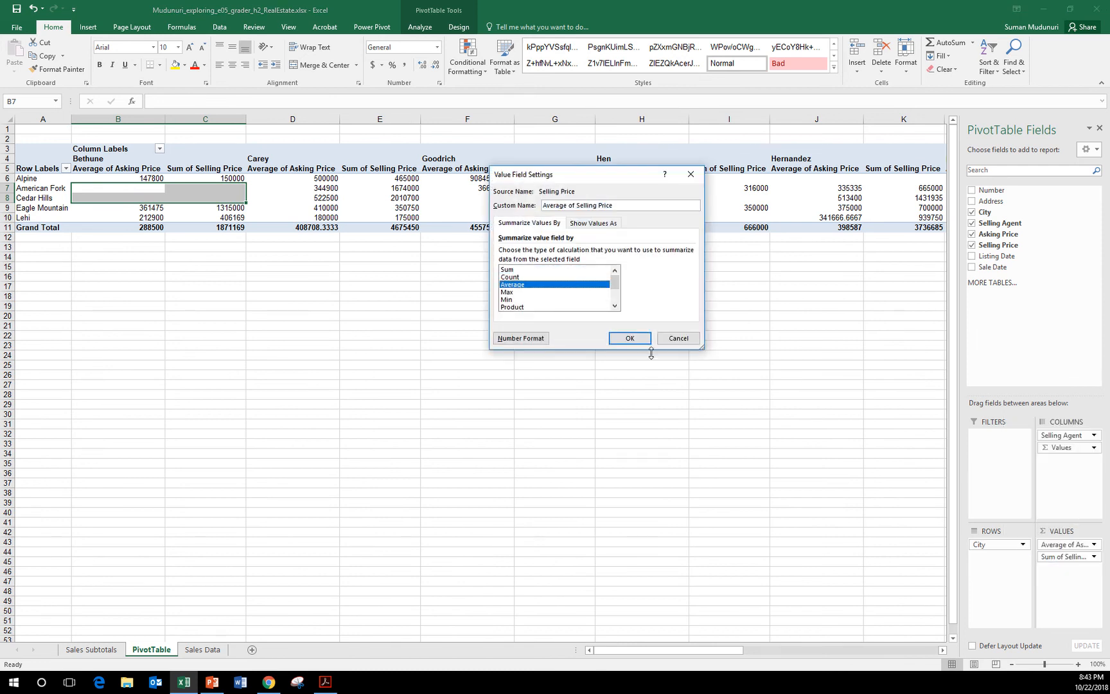
{"action": "left_click", "coordinate": [636, 337]}
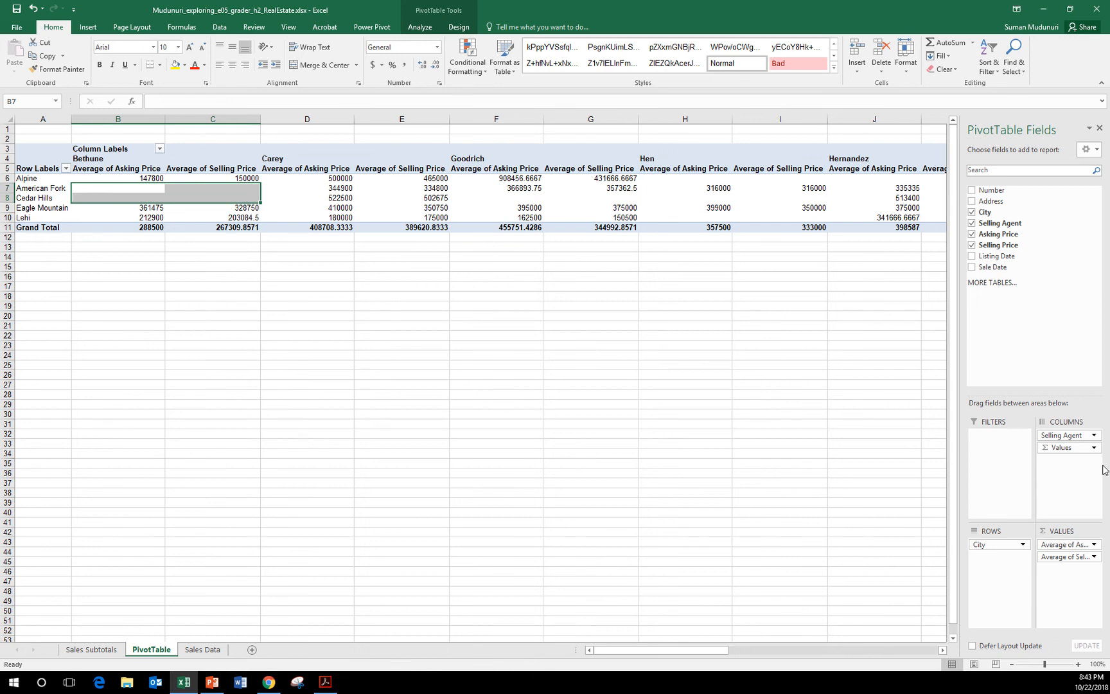
Move Selling Agent to rows and City to columns below Values, and format all pivot values as Accounting with zero decimals
{"action": "left_click_drag", "start_coordinate": [1000, 546], "coordinate": [989, 569]}
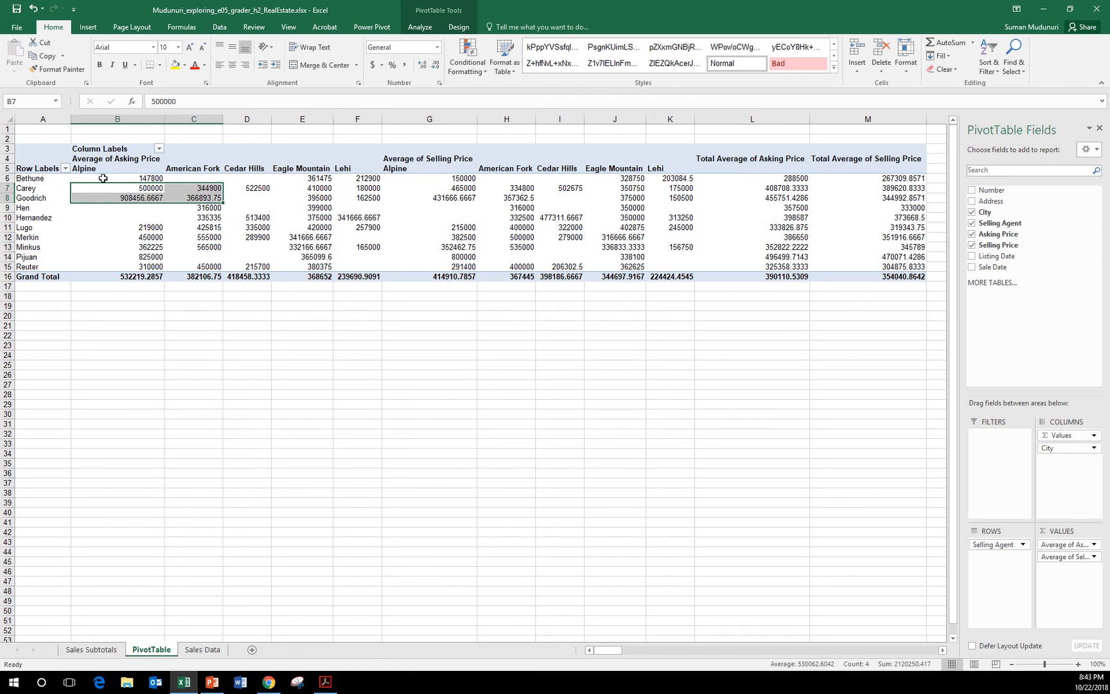
{"action": "left_click_drag", "start_coordinate": [103, 178], "coordinate": [192, 276]}
{"action": "left_click_drag", "start_coordinate": [300, 280], "coordinate": [868, 278]}
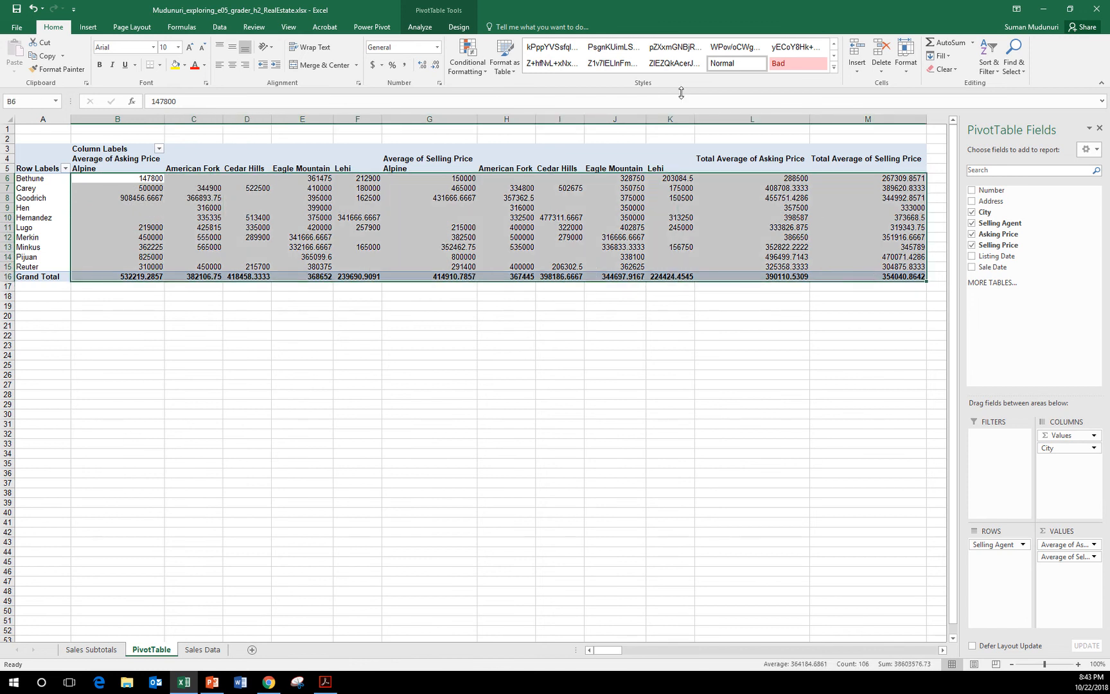
{"action": "left_click", "coordinate": [375, 65]}
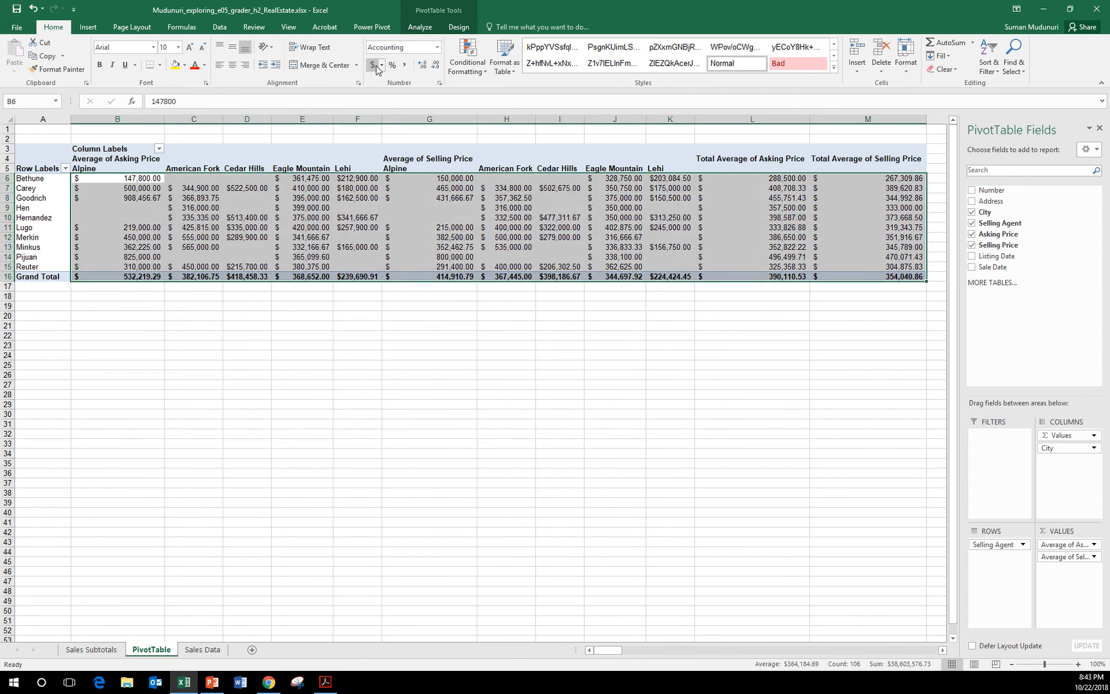
{"action": "left_click", "coordinate": [435, 66]}
{"action": "left_click", "coordinate": [436, 66]}
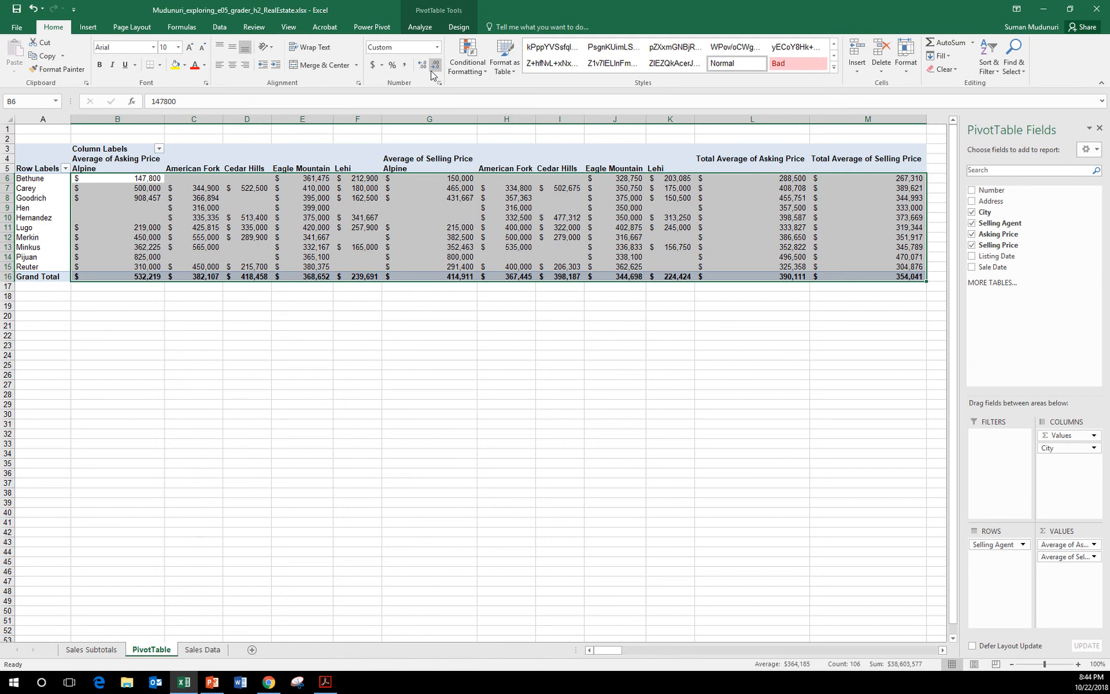
Filter the PivotTable's city columns to show only Alpine and Cedar Hills
{"action": "left_click", "coordinate": [158, 150]}
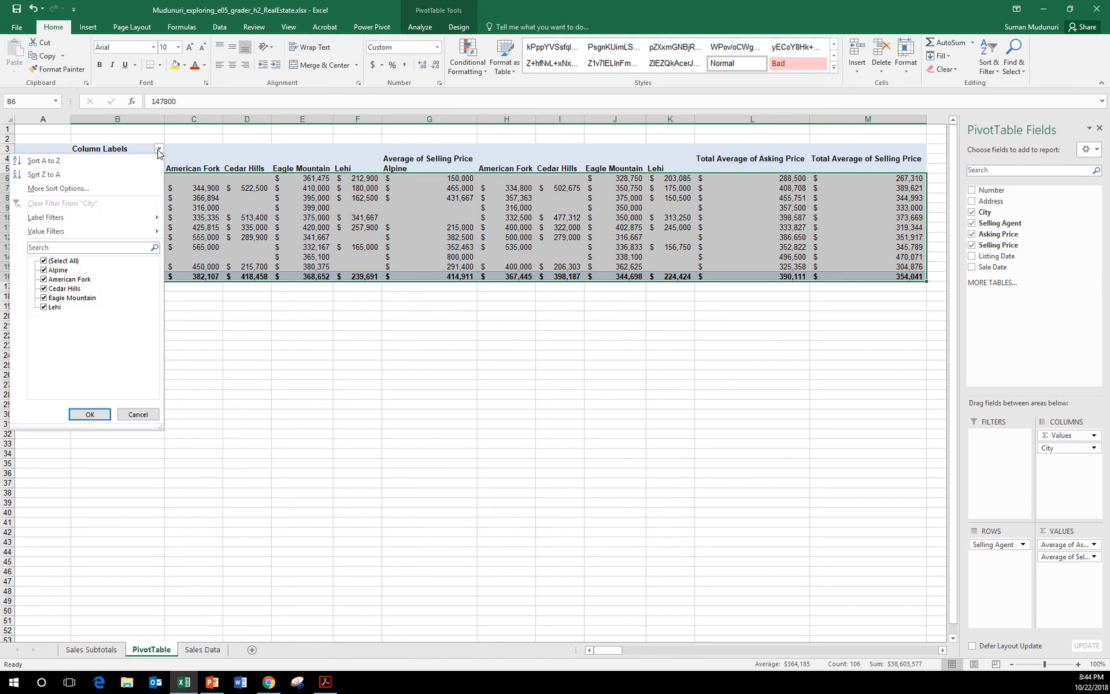
{"action": "left_click", "coordinate": [44, 262]}
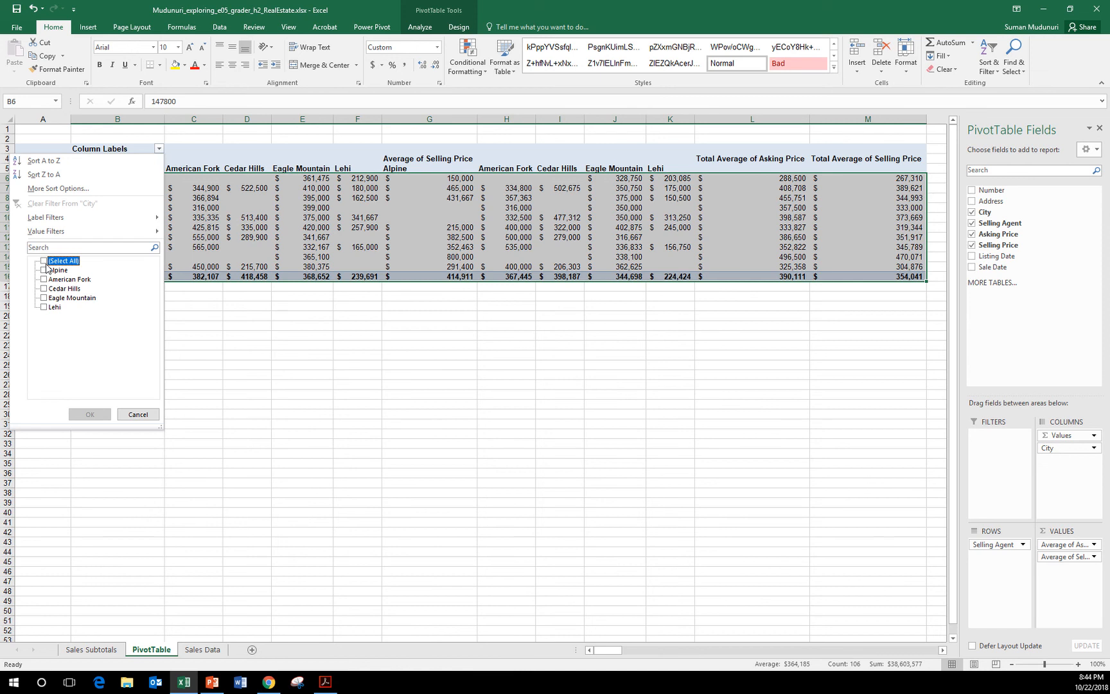
{"action": "left_click", "coordinate": [45, 271]}
{"action": "left_click", "coordinate": [45, 290]}
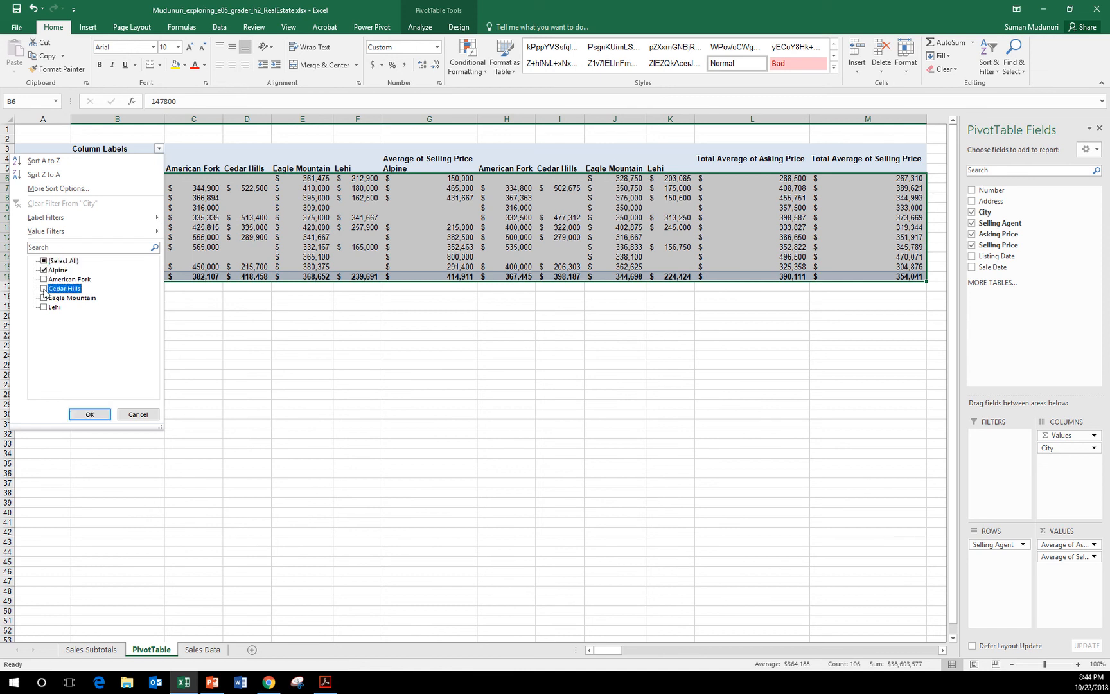
{"action": "left_click", "coordinate": [83, 416]}
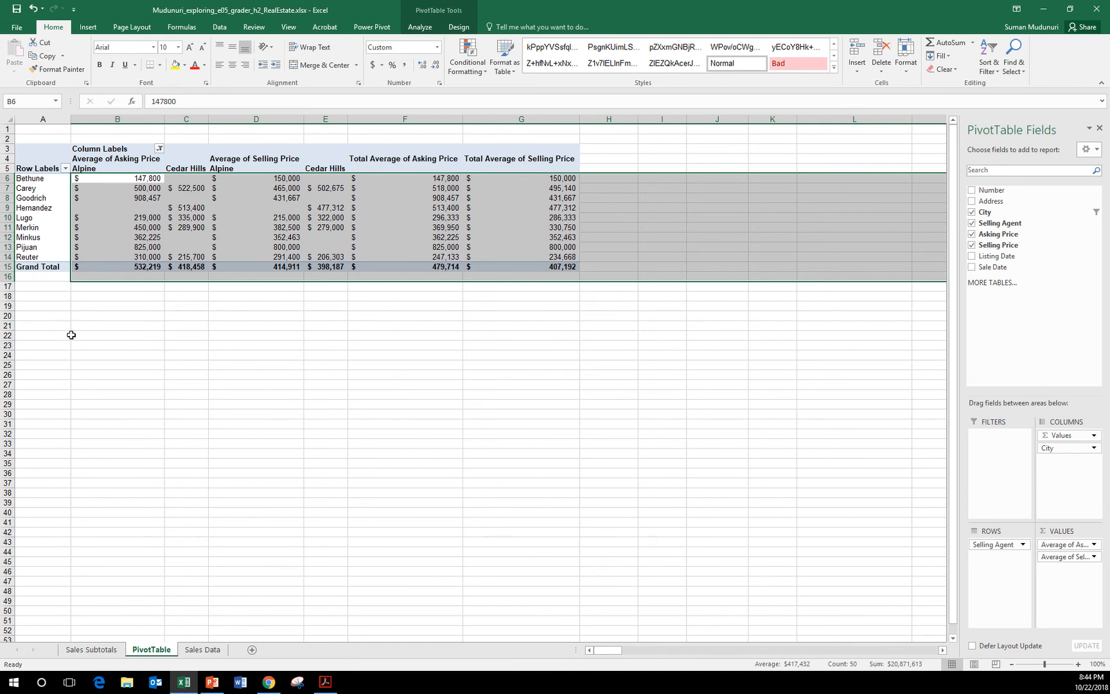
{"action": "left_click", "coordinate": [141, 343]}
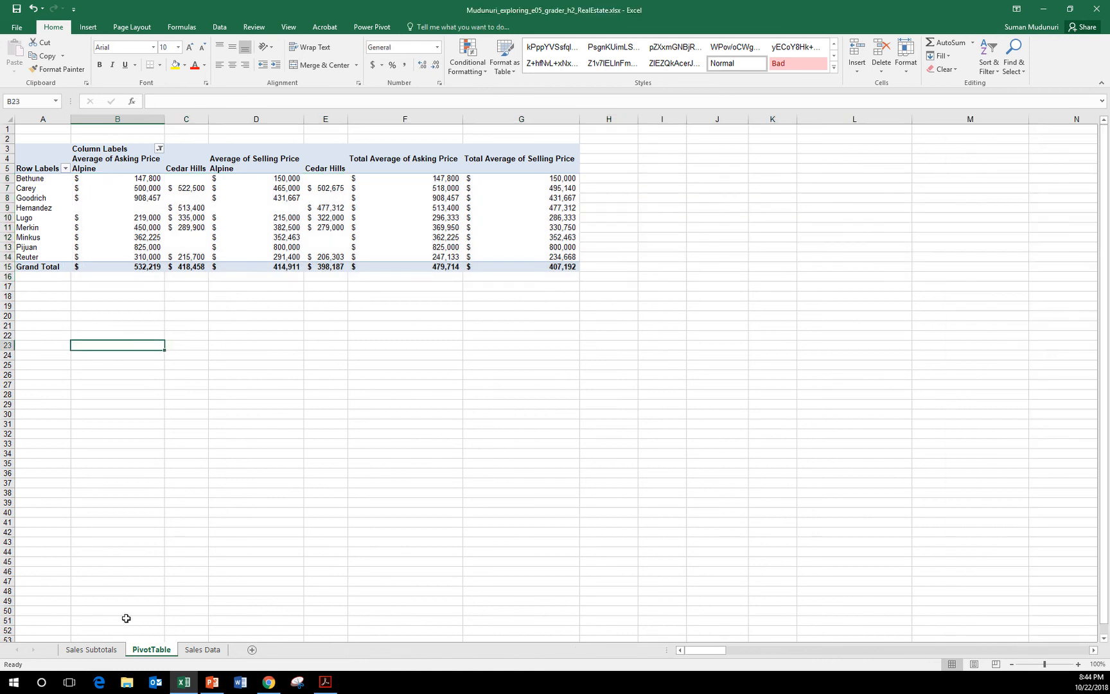
Correct the Selling Price in cell F41 of the Sales Data sheet to 1,400,000
{"action": "left_click", "coordinate": [190, 652]}
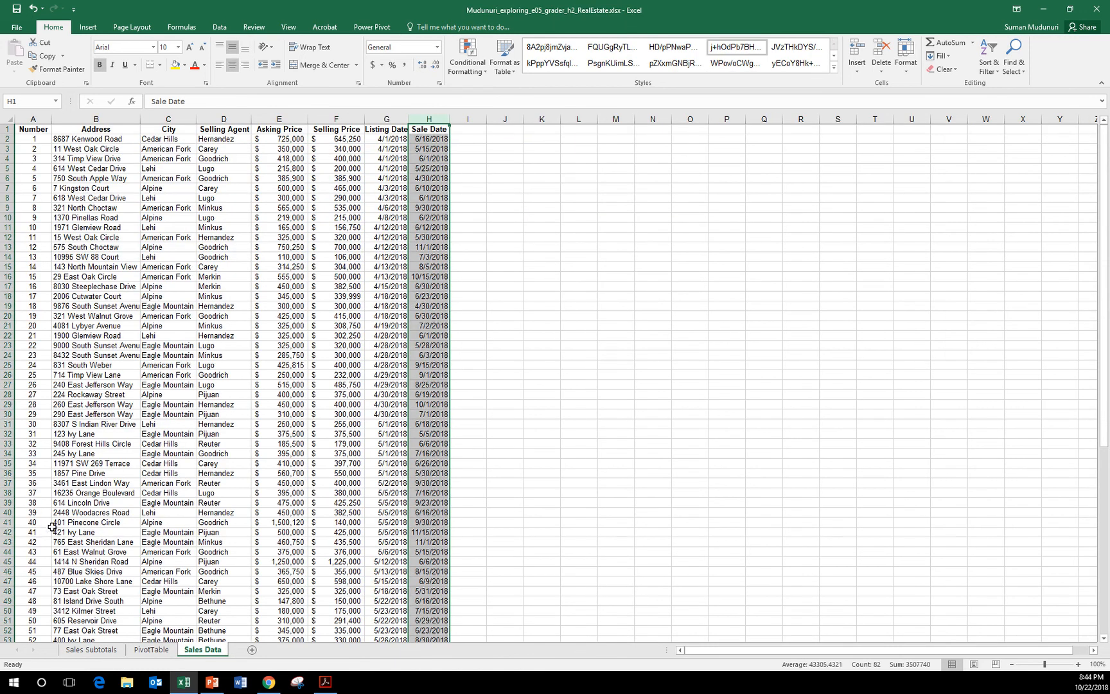
{"action": "left_click", "coordinate": [344, 522]}
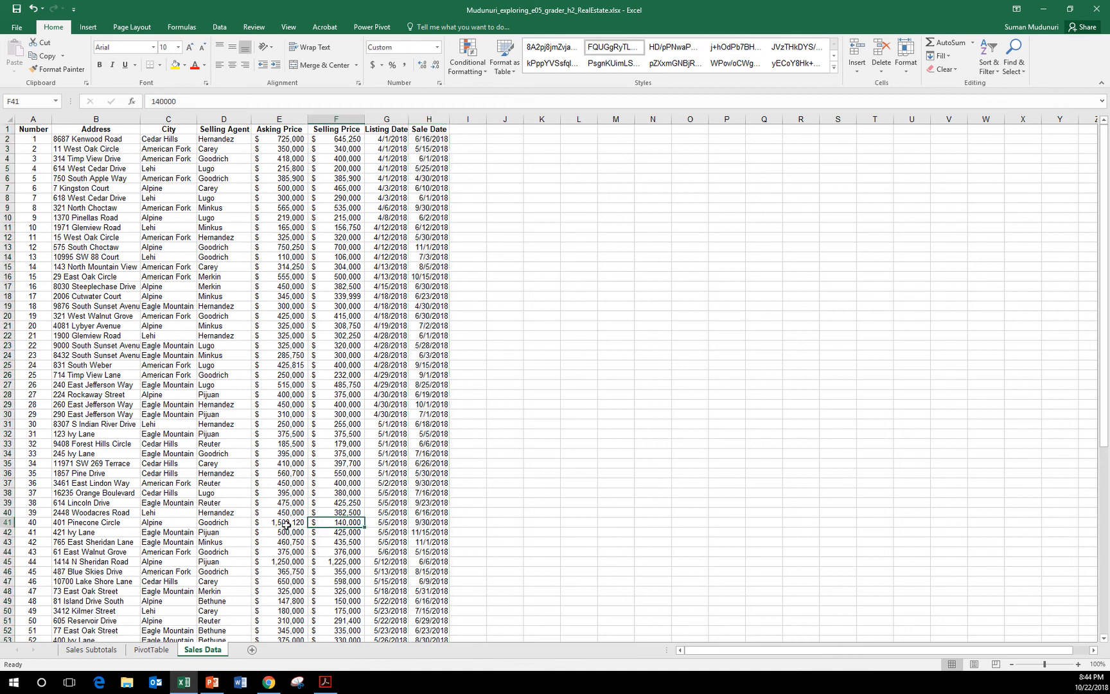
{"action": "double_click", "coordinate": [353, 522]}
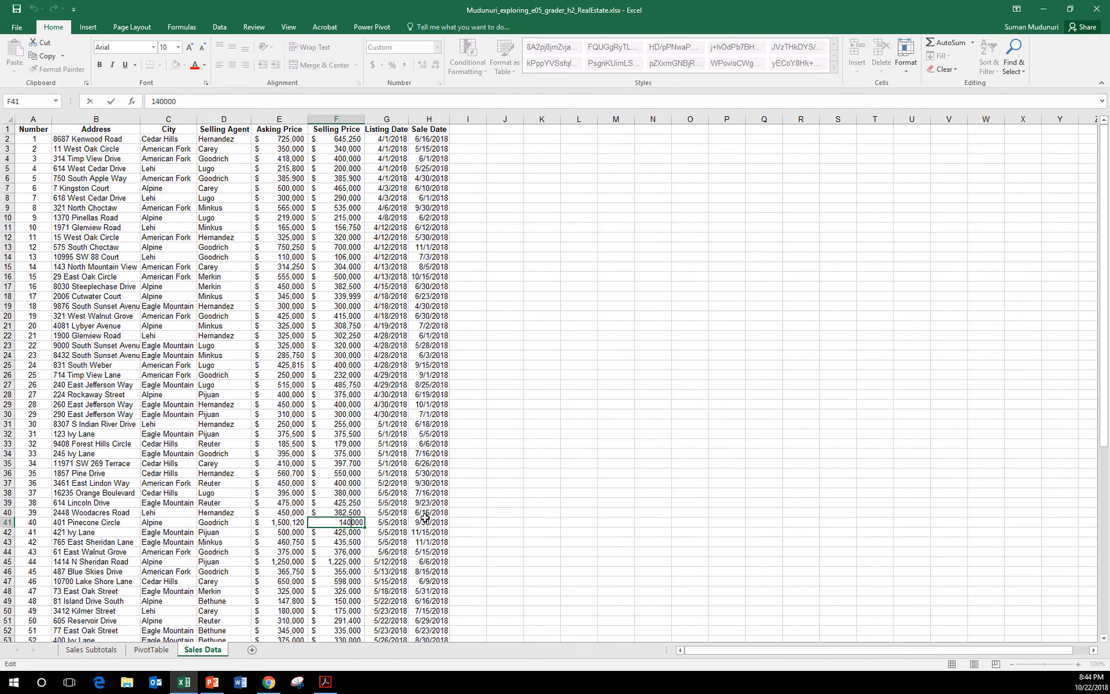
{"action": "type", "text": "0"}
{"action": "key", "text": "Return"}
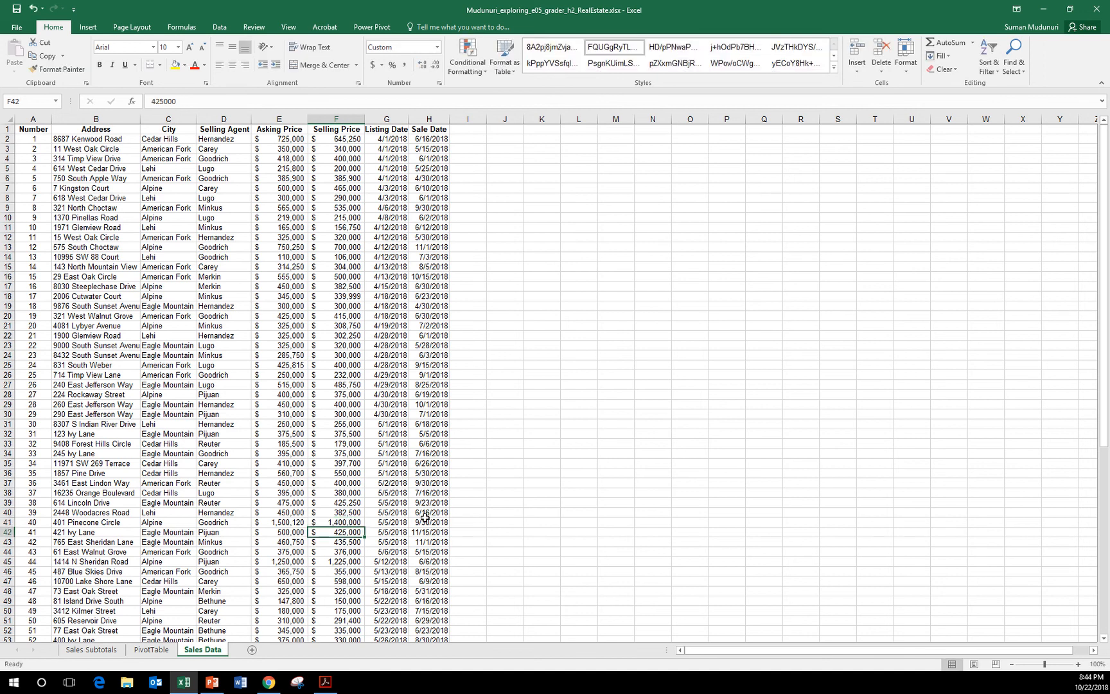
Refresh the PivotTable on the PivotTable sheet to bring in the corrected source data
{"action": "left_click", "coordinate": [152, 650]}
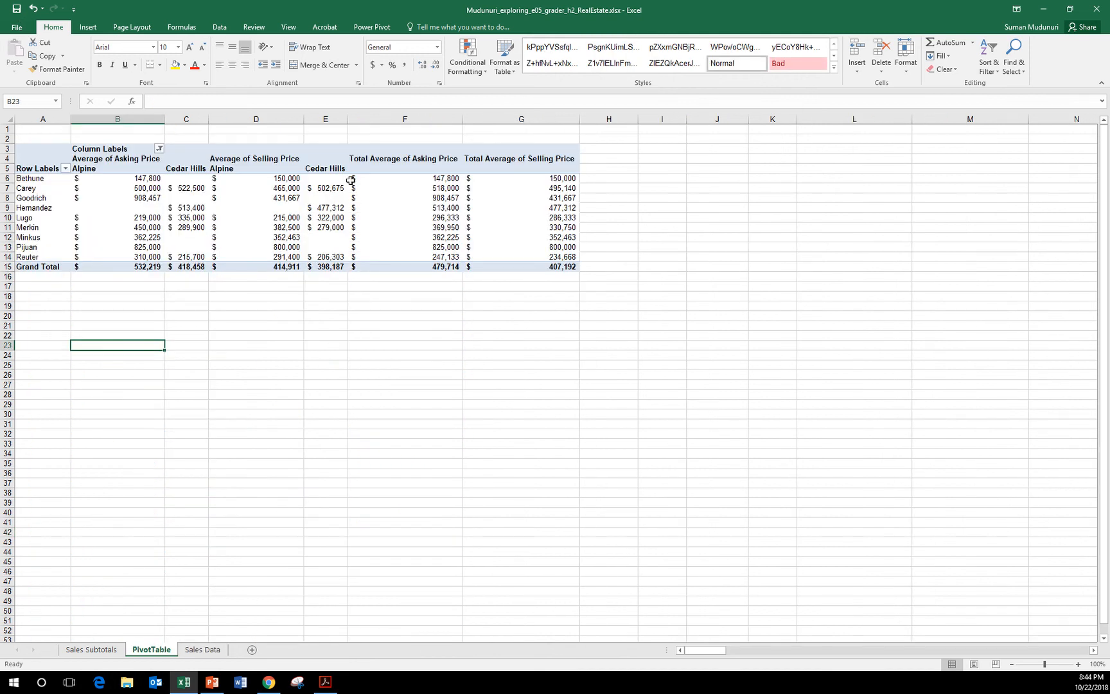
{"action": "left_click", "coordinate": [263, 215]}
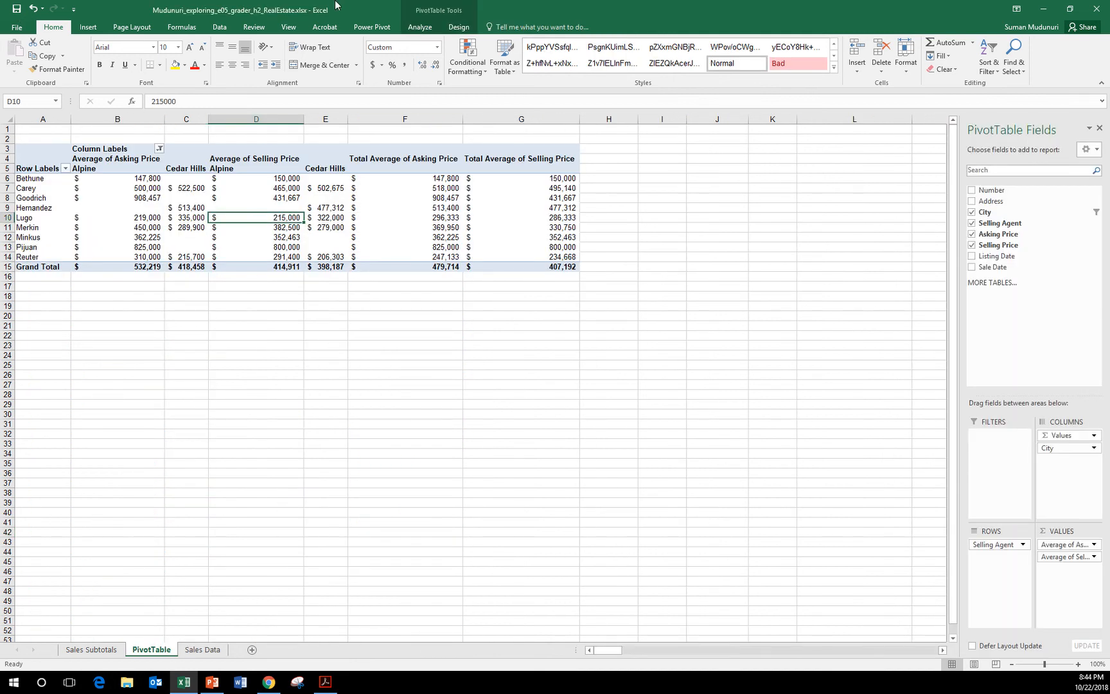
{"action": "left_click", "coordinate": [429, 24]}
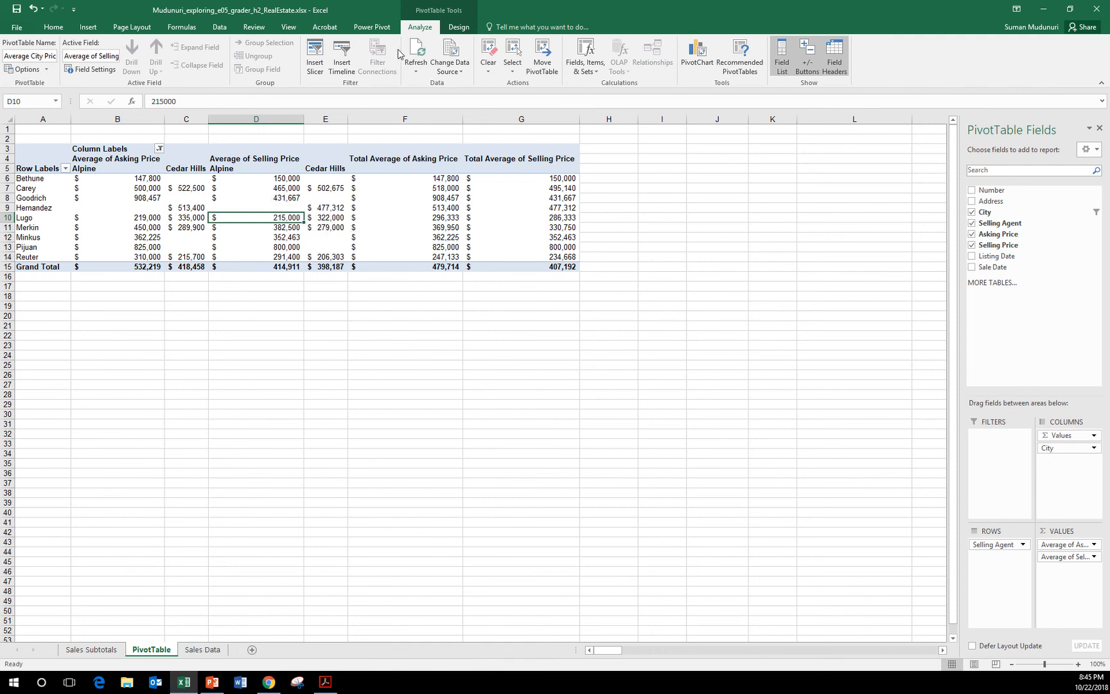
{"action": "left_click", "coordinate": [421, 59]}
{"action": "mouse_move", "coordinate": [303, 199]}
{"action": "key", "text": "super+shift+q"}
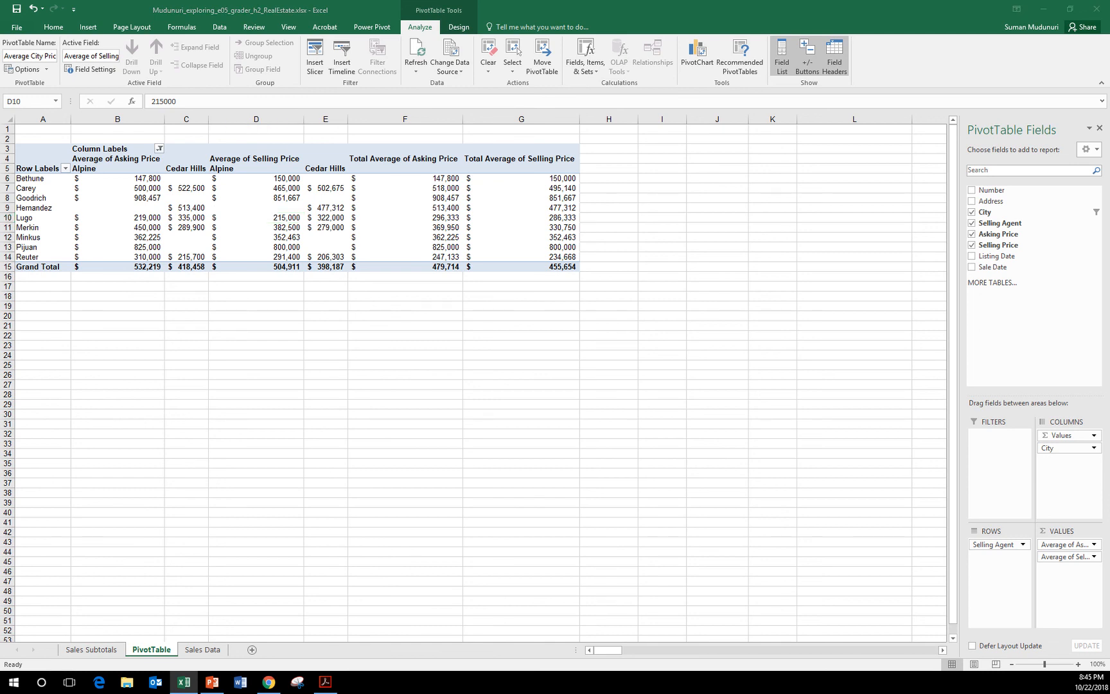